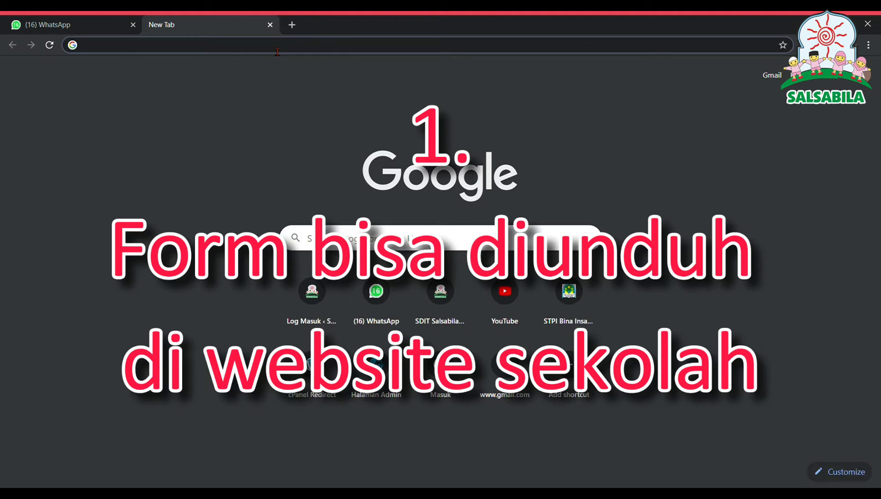
Step: Open the SDIT Salsabila website's Kelas 1 Laporan Harian page and follow its Kelas 1A form link
type("ww")
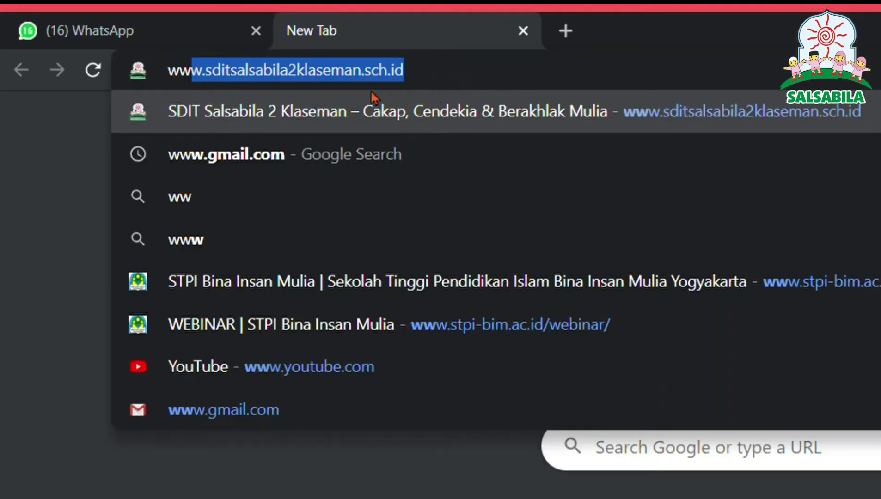
key("Return")
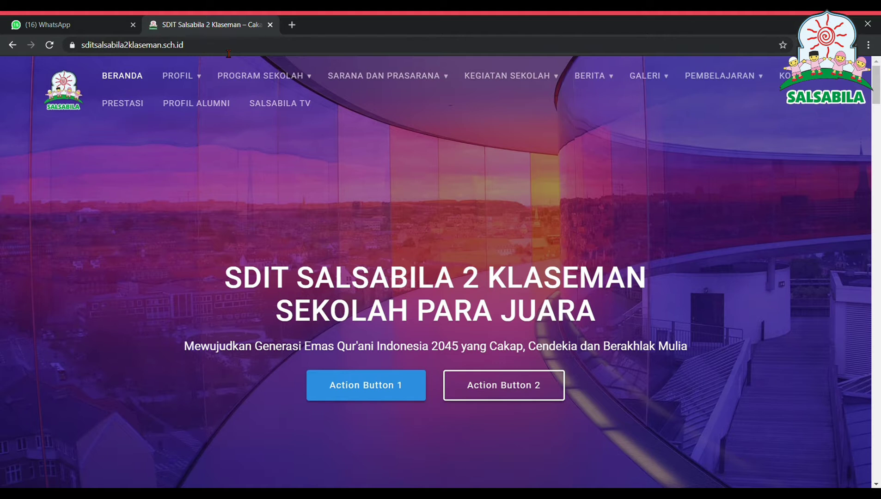
mouse_move(716, 84)
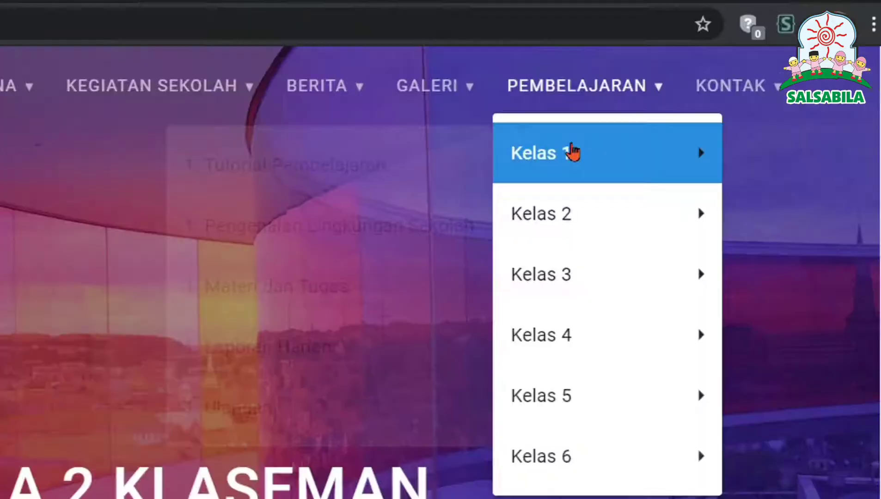
mouse_move(717, 113)
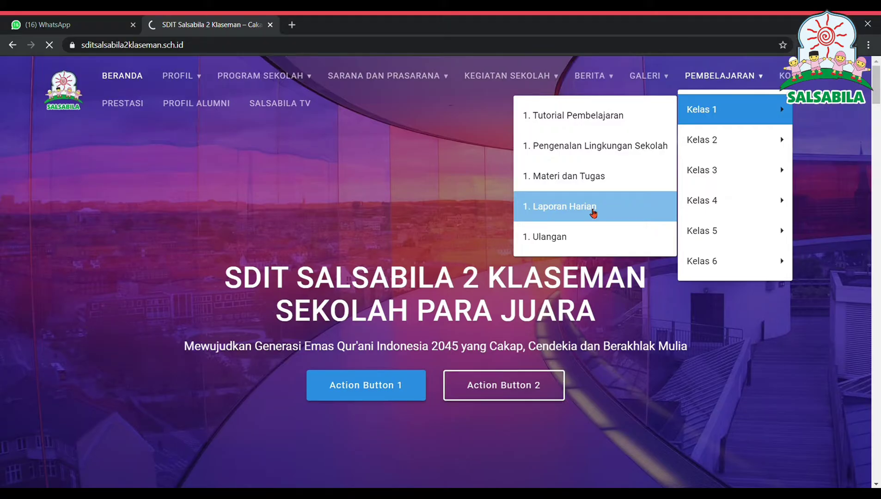
left_click(325, 362)
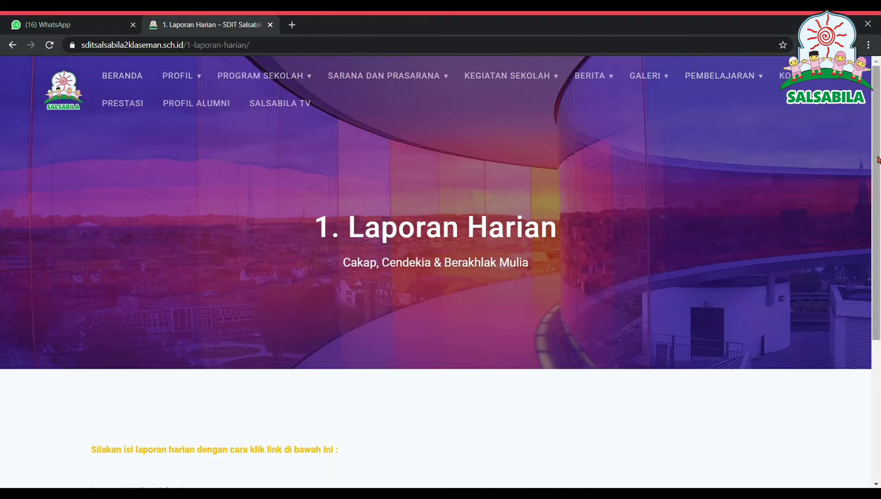
left_click_drag(877, 159, 876, 202)
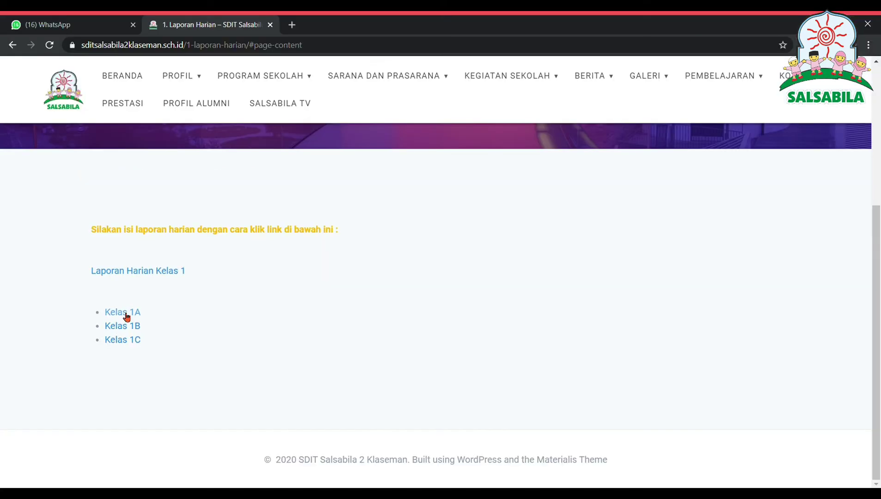
left_click(127, 317)
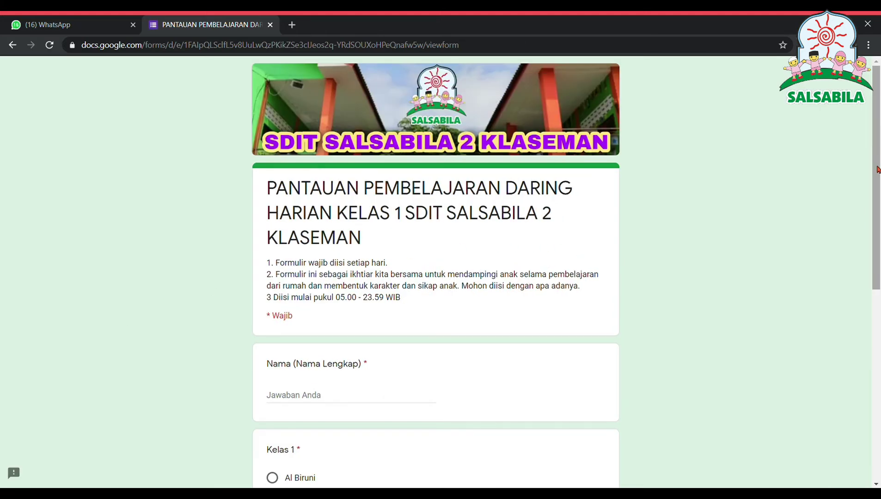
Step: Scroll briefly through the Kelas 1 monitoring form, then return to the WhatsApp tab
left_click_drag(879, 176, 880, 139)
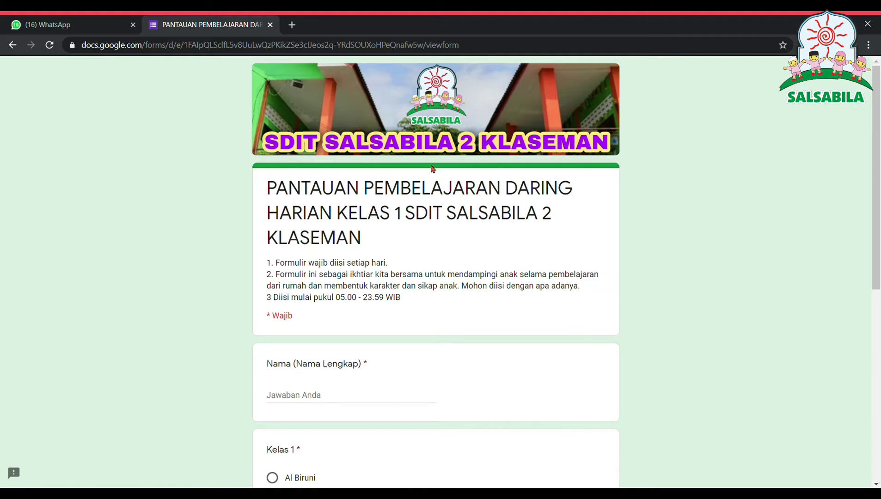
left_click(87, 27)
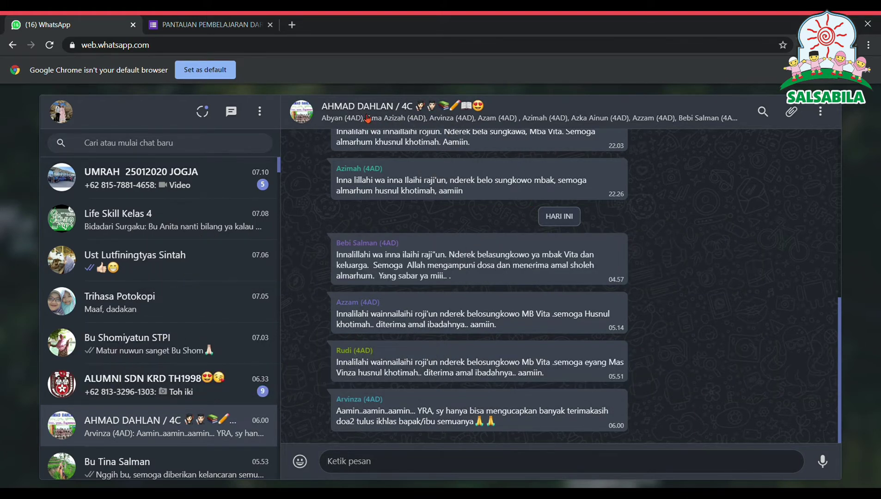
Step: Open the forms.gle link under Deskripsi in the class group's info
left_click(367, 119)
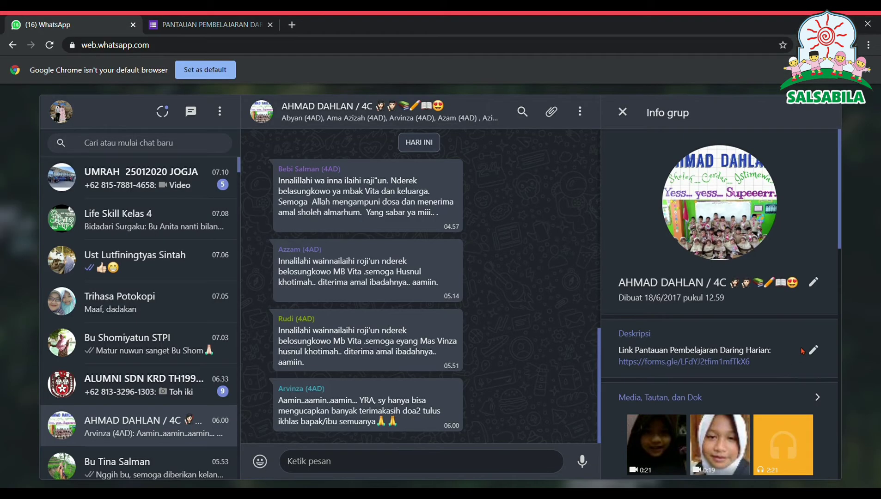
left_click(689, 362)
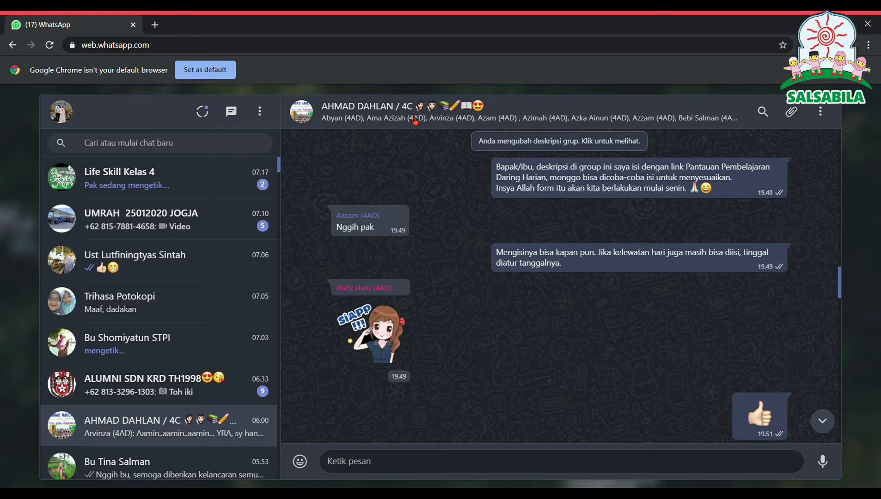
left_click(415, 119)
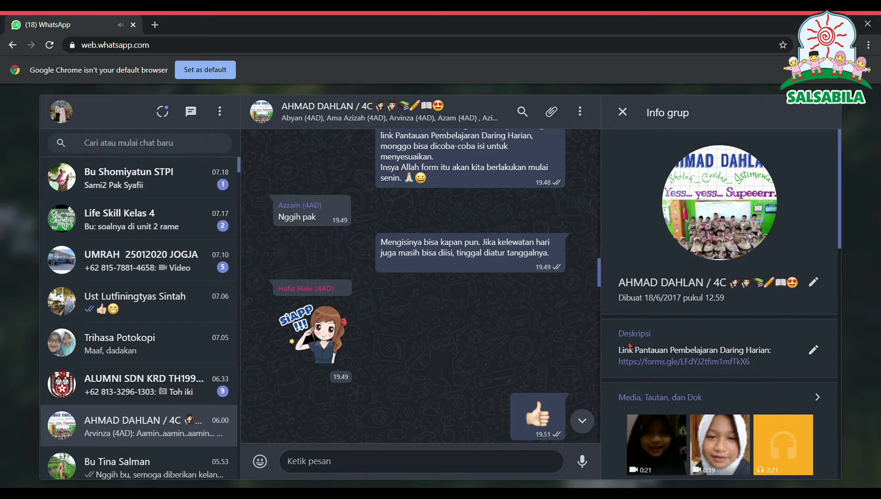
left_click(677, 365)
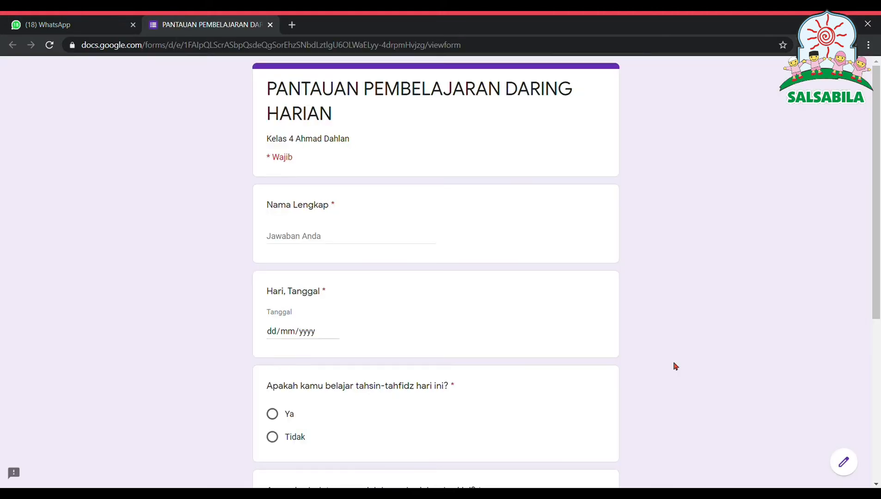
Step: Enter the student's full name and set the date to 15/07/2020
left_click(332, 238)
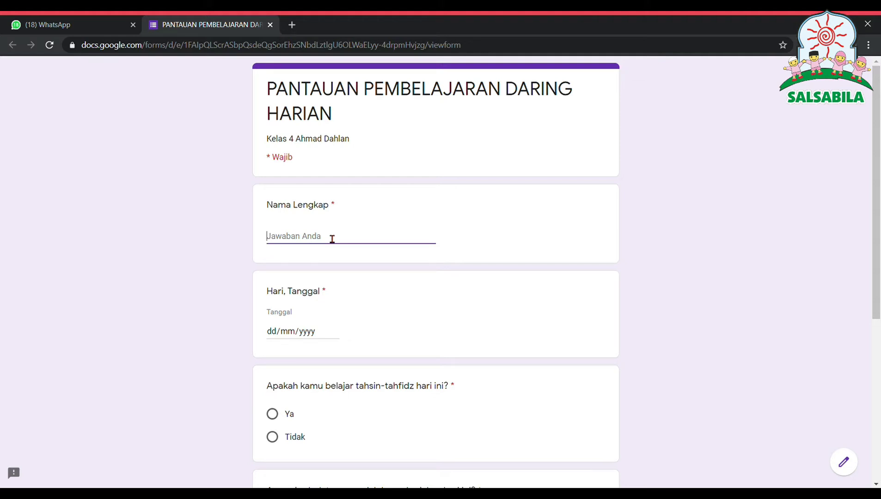
key("Tab")
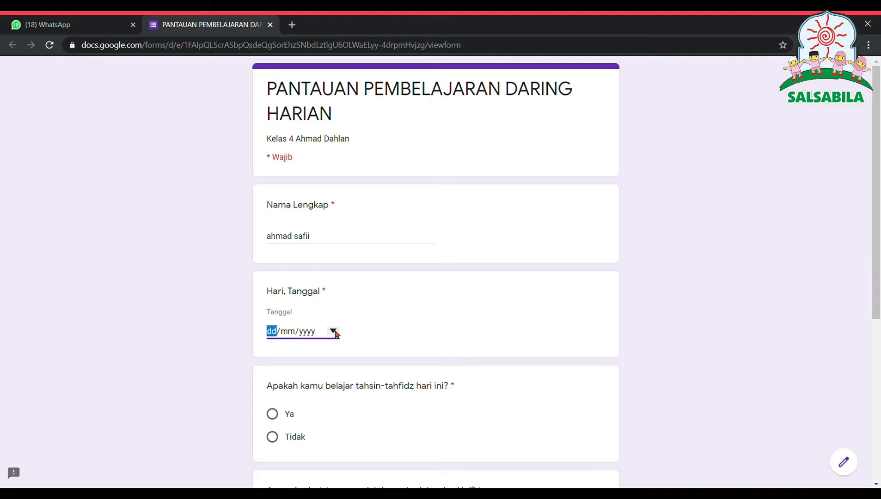
left_click(346, 412)
key("Down")
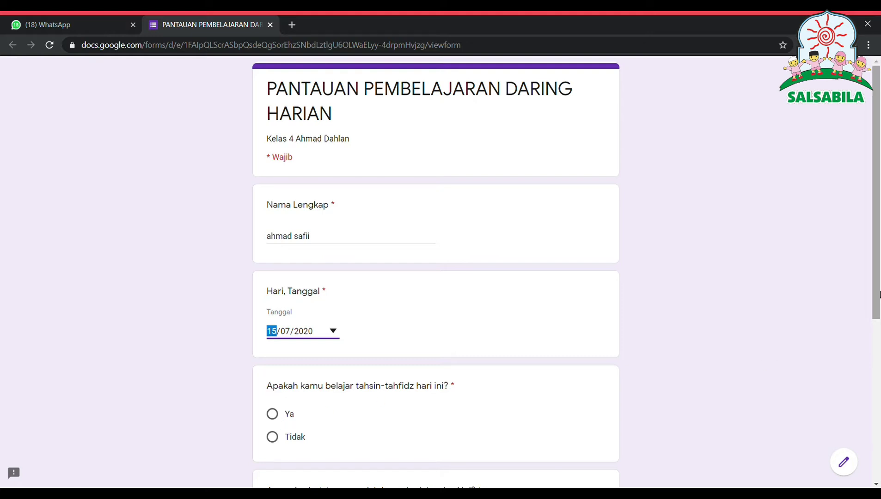
scroll(474, 281, "down", 5)
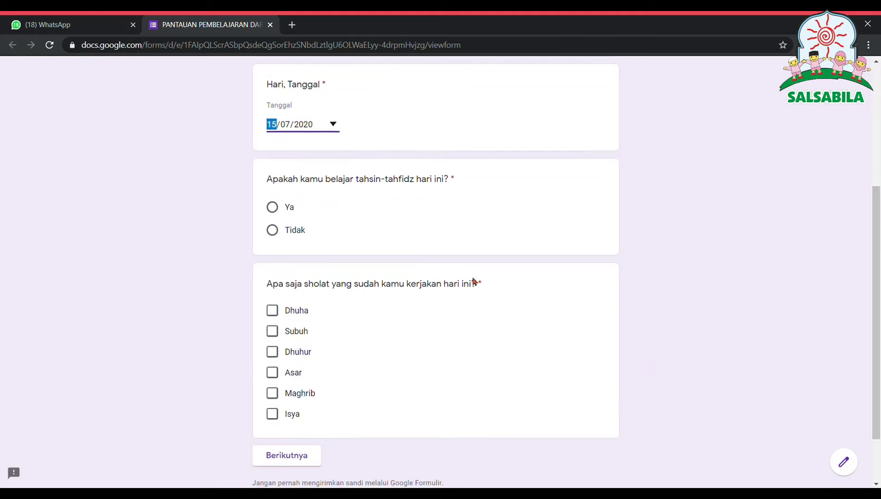
Step: Answer Ya for tahsin-tahfidz, tick Dhuha, Subuh, Dhuhur, Asar, Maghrib and Isya, and continue
left_click(277, 213)
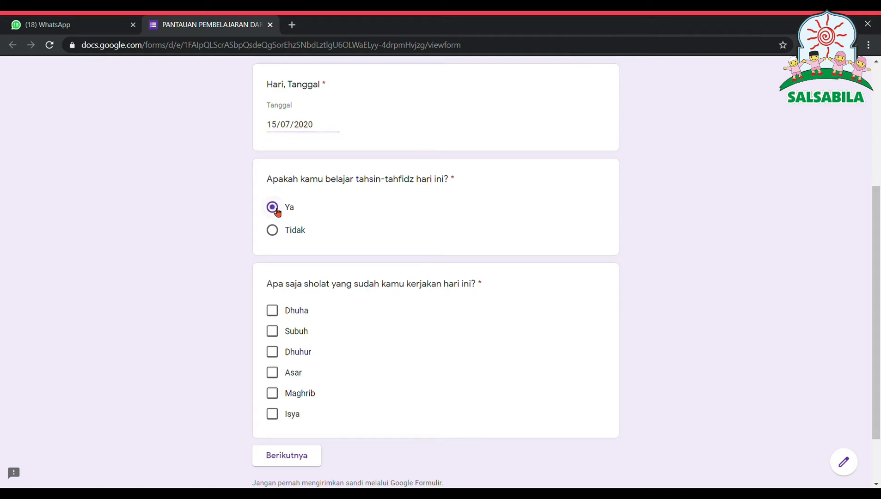
left_click(287, 314)
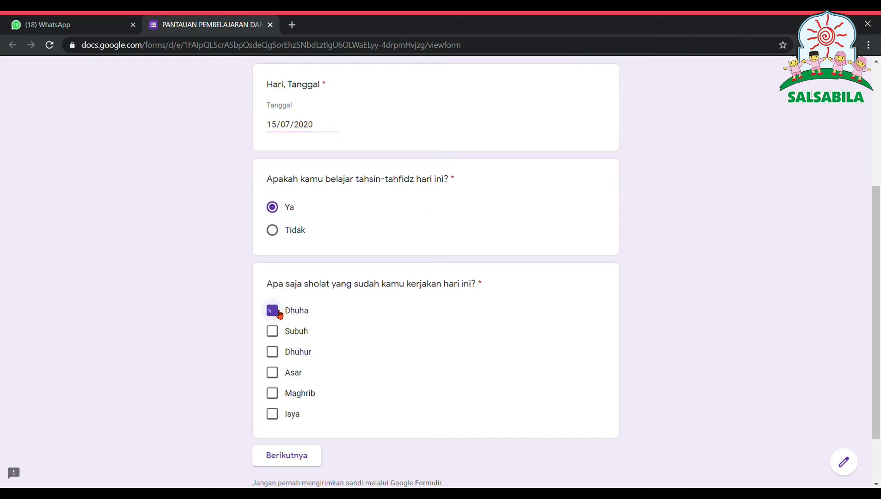
left_click(275, 336)
left_click(274, 354)
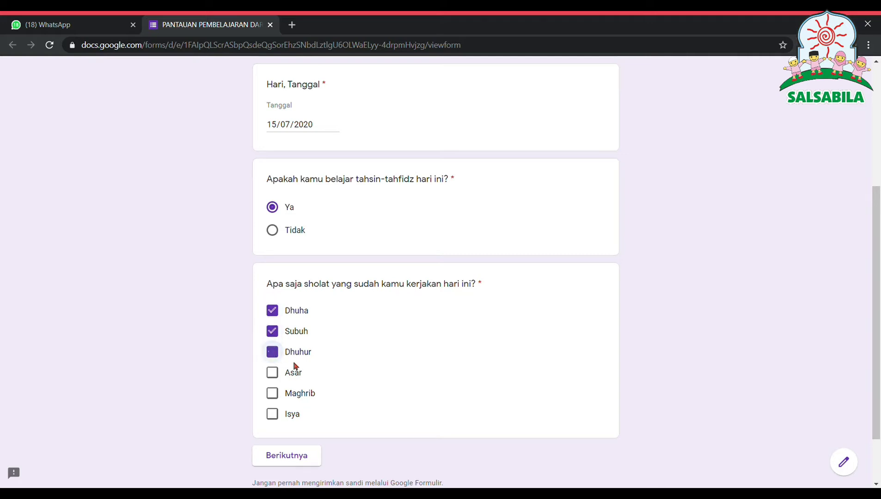
left_click(274, 376)
left_click(272, 396)
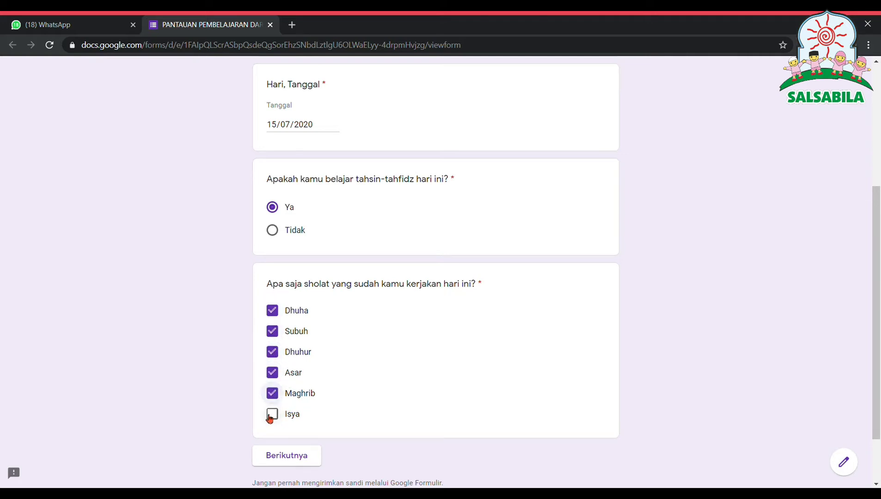
left_click(270, 417)
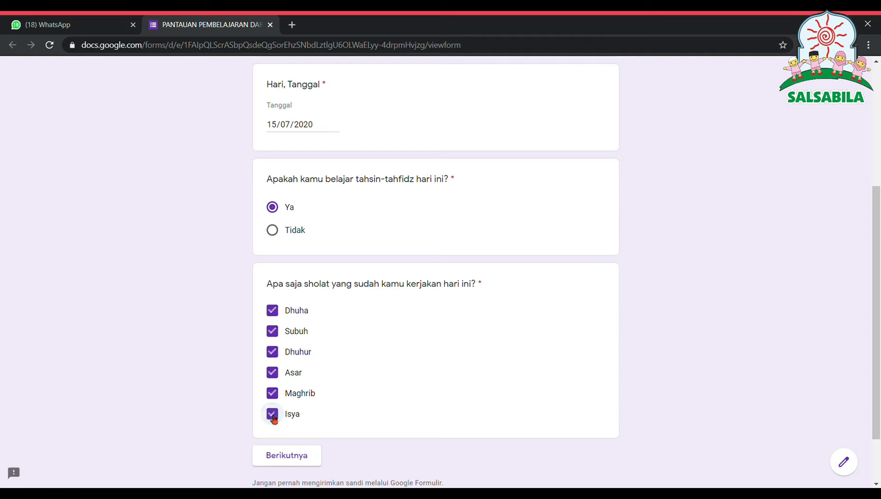
left_click(281, 461)
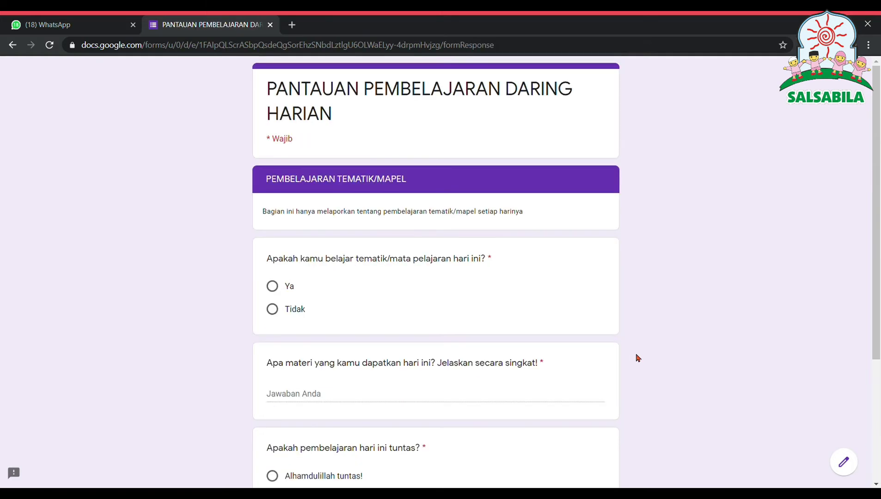
Step: Answer Ya, enter 'saya paham tentang rukun iman', choose 'Alhamdulillah tuntas!', and continue
left_click(273, 286)
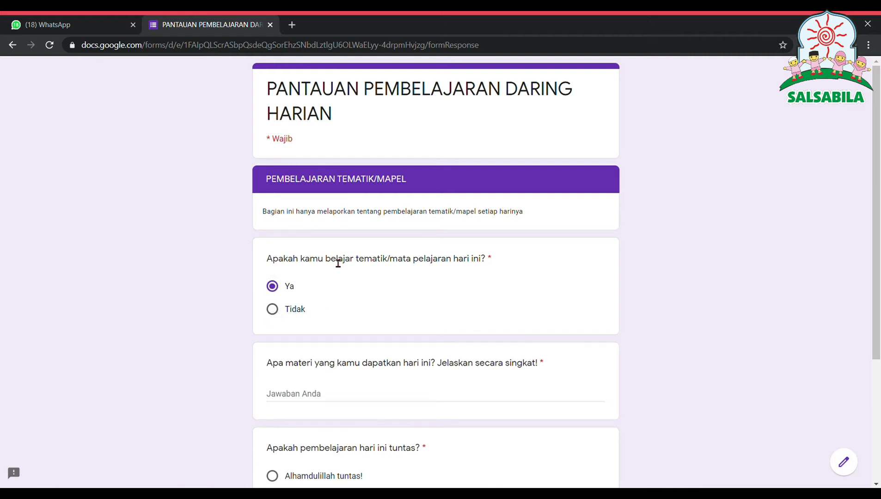
left_click(338, 401)
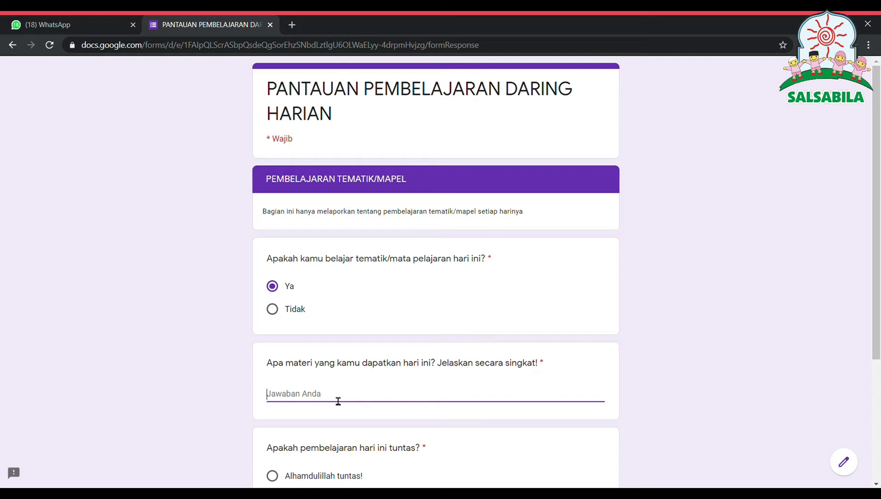
type("saya paham tent")
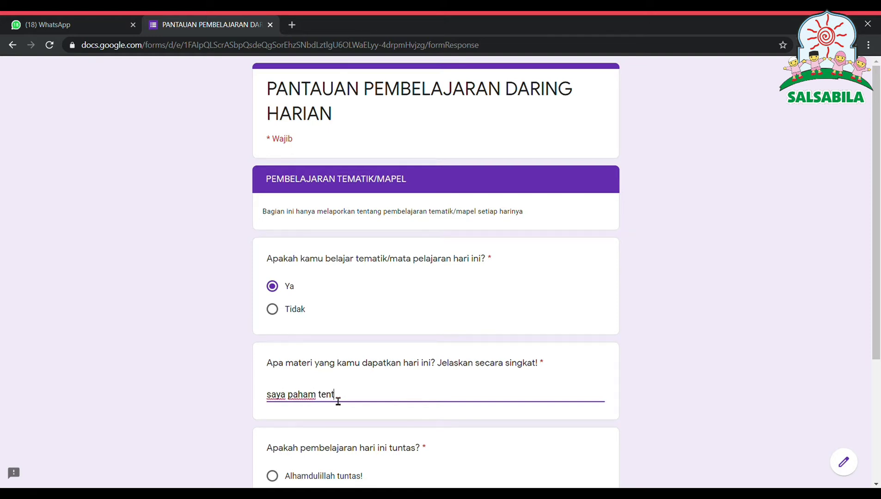
type("ang rukun iman")
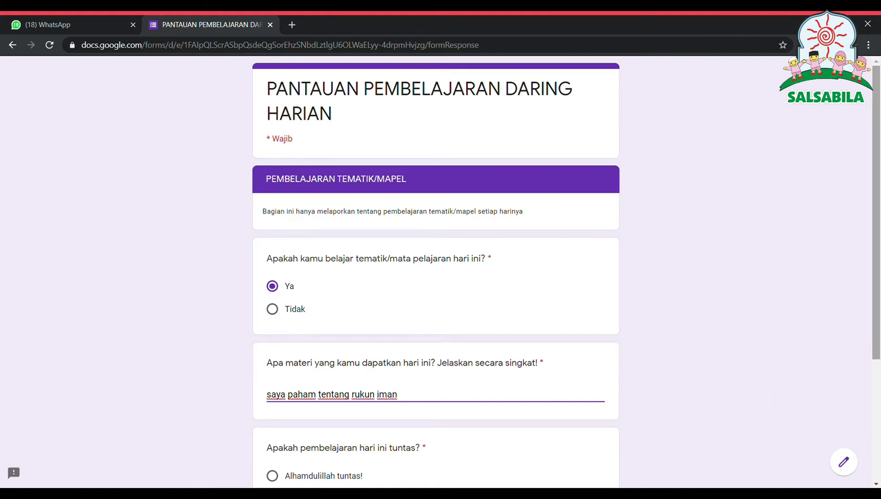
scroll(665, 412, "down", 4)
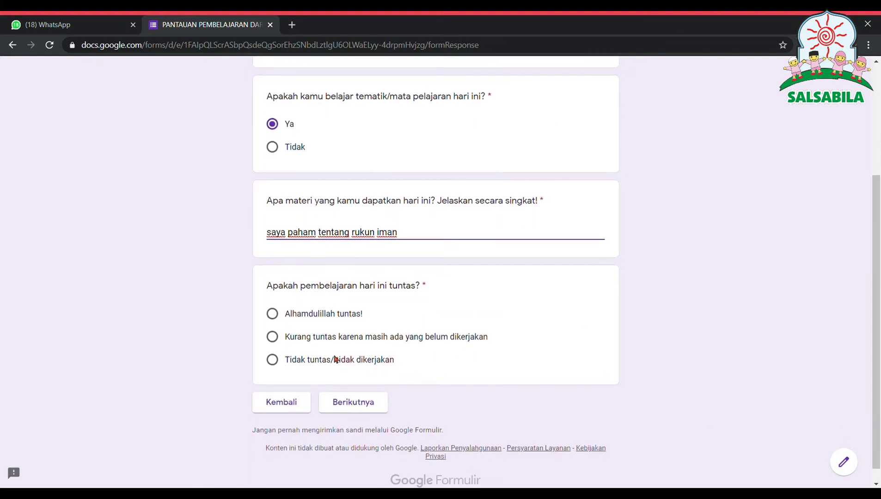
left_click(277, 316)
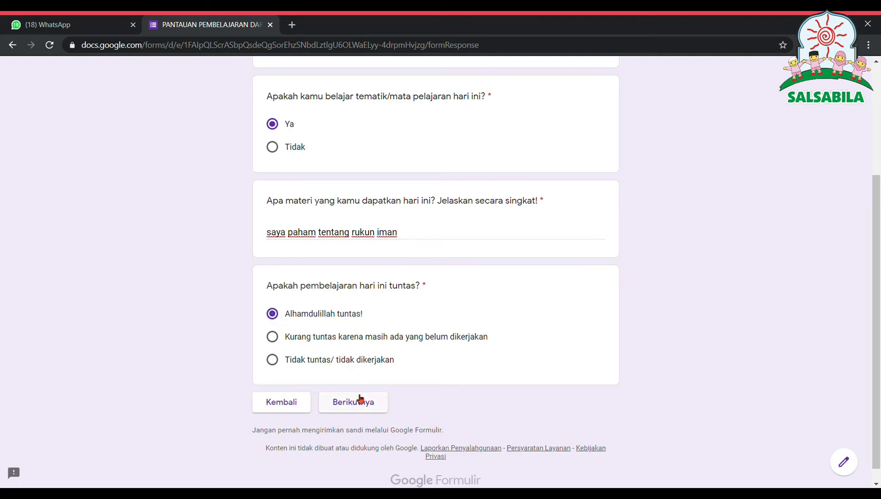
left_click(348, 415)
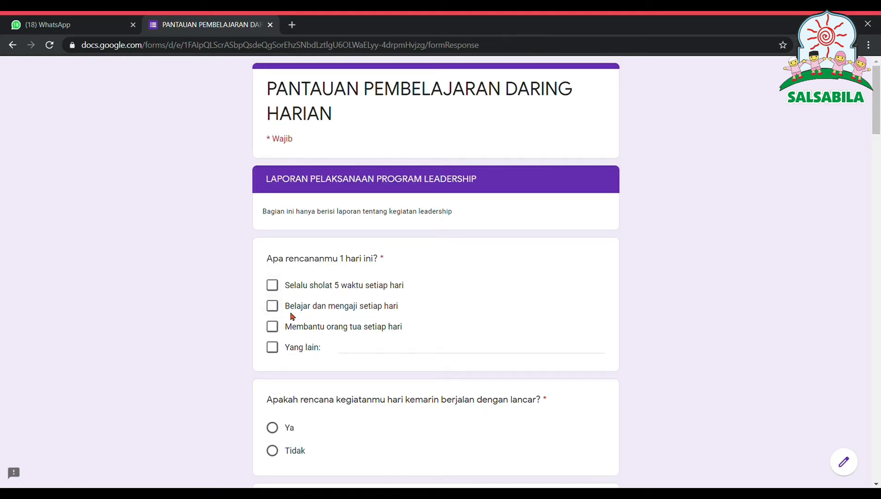
Step: Tick Selalu sholat 5 waktu for today and yesterday, answer Ya, and choose 'Memperbaiki dan mencobanya lagi'
left_click(273, 285)
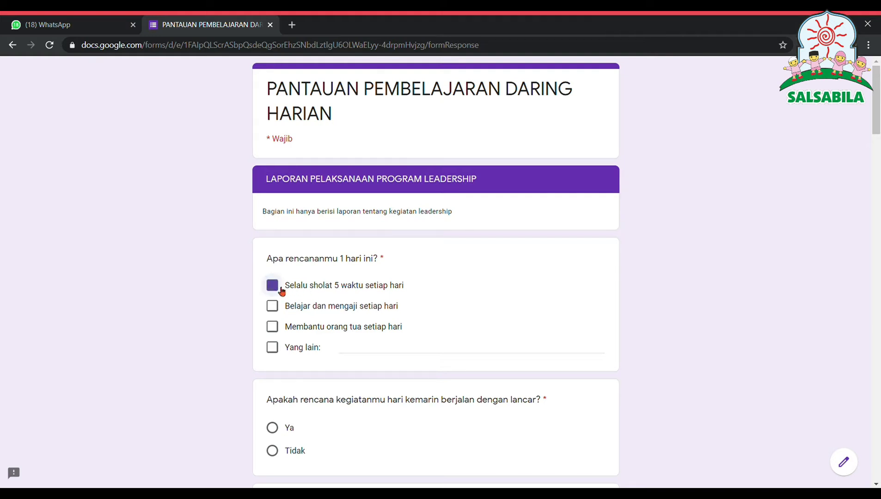
left_click(273, 428)
left_click_drag(878, 130, 878, 186)
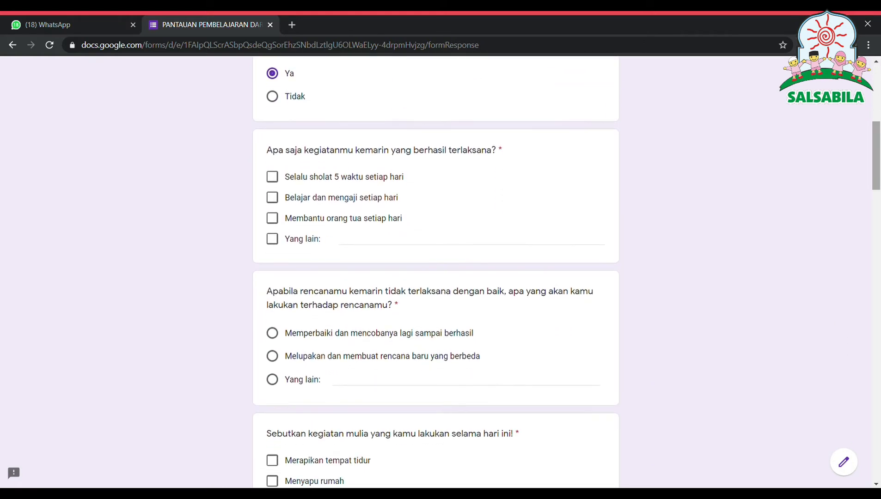
left_click(276, 181)
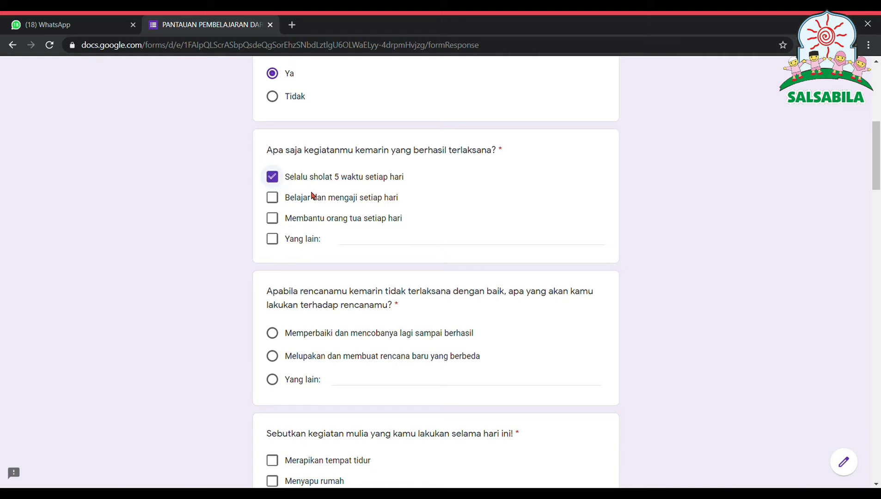
left_click(277, 338)
Step: Tick Menyapu rumah as today's good deed and start the Yang lain answer
left_click(275, 480)
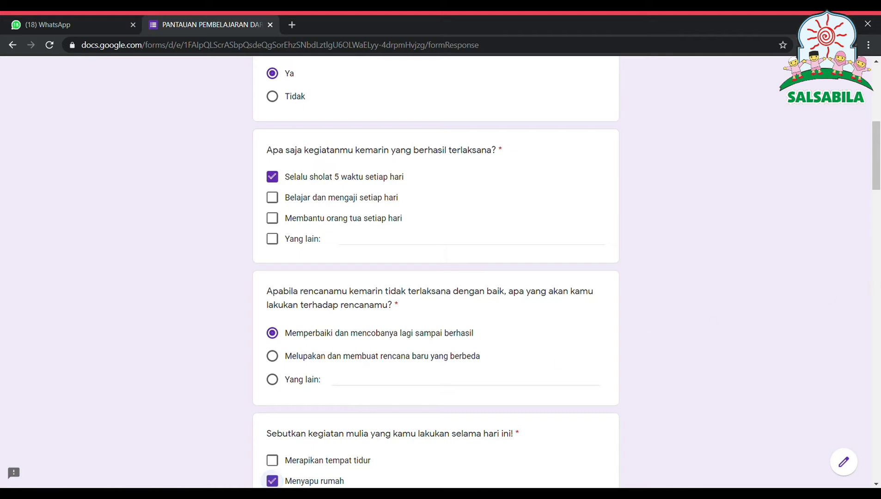
scroll(876, 156, "down", 12)
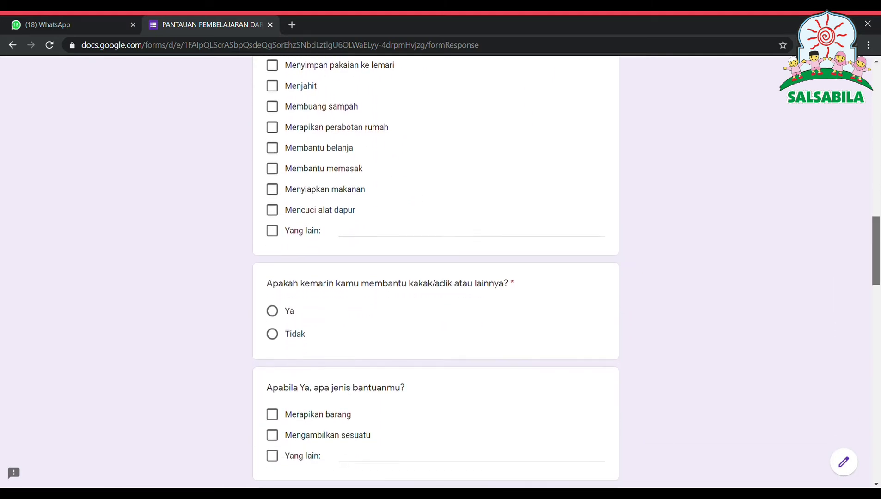
scroll(872, 211, "up", 10)
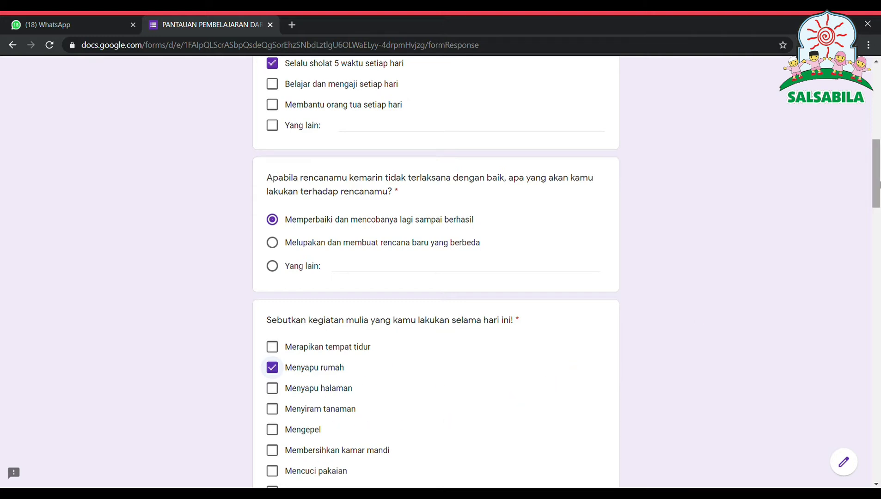
scroll(879, 185, "down", 5)
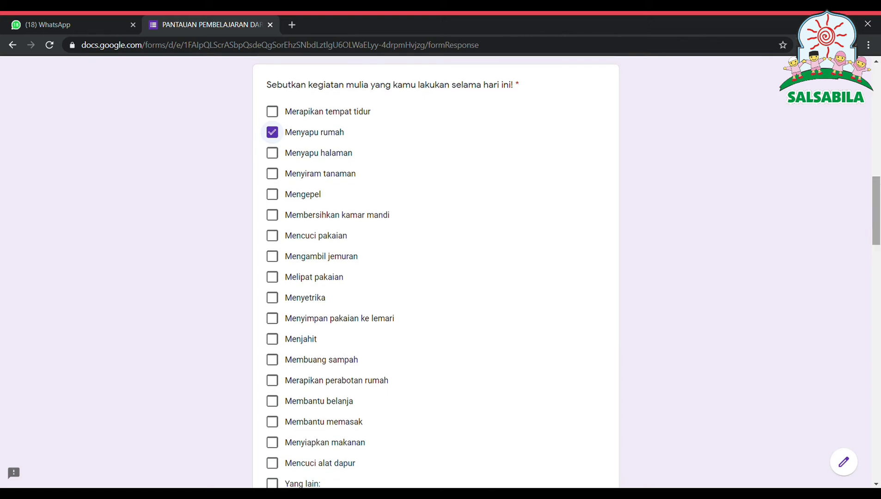
scroll(876, 210, "down", 3)
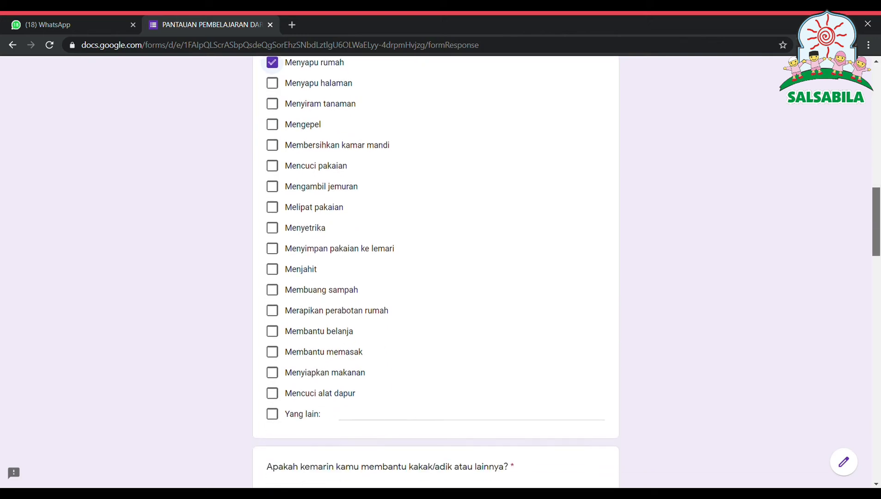
scroll(876, 210, "up", 2)
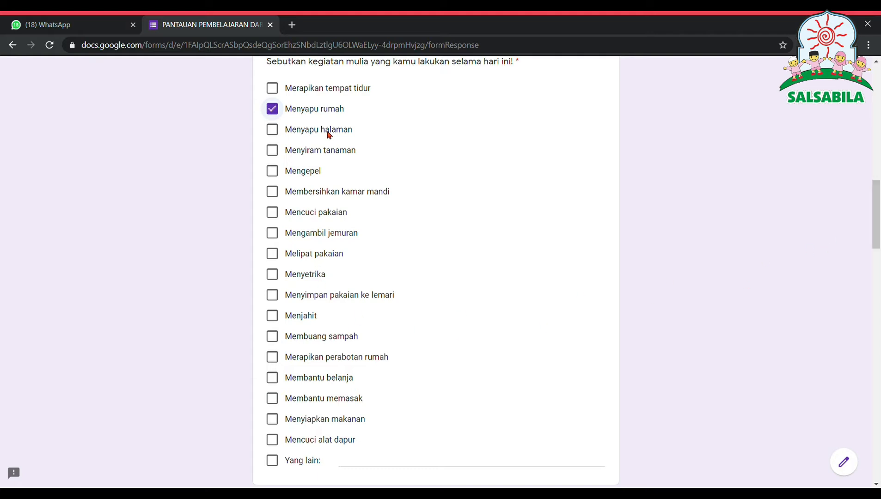
left_click(386, 468)
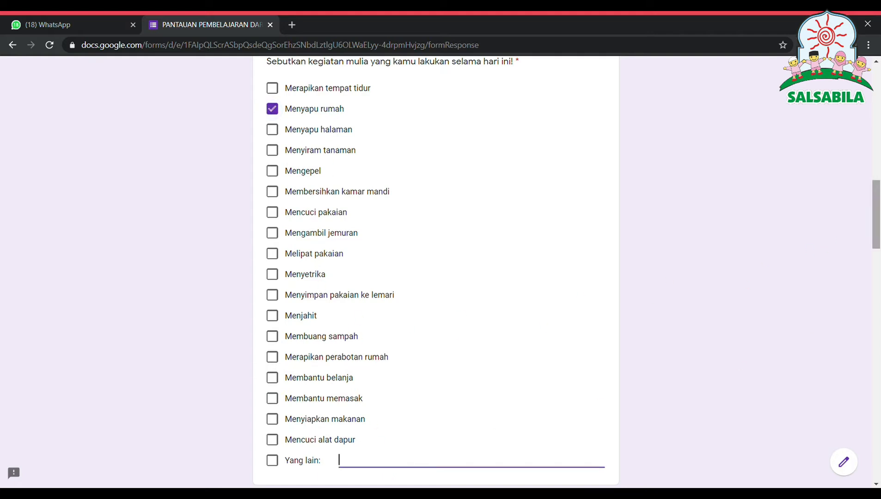
left_click_drag(878, 239, 878, 296)
scroll(878, 296, "down", 1)
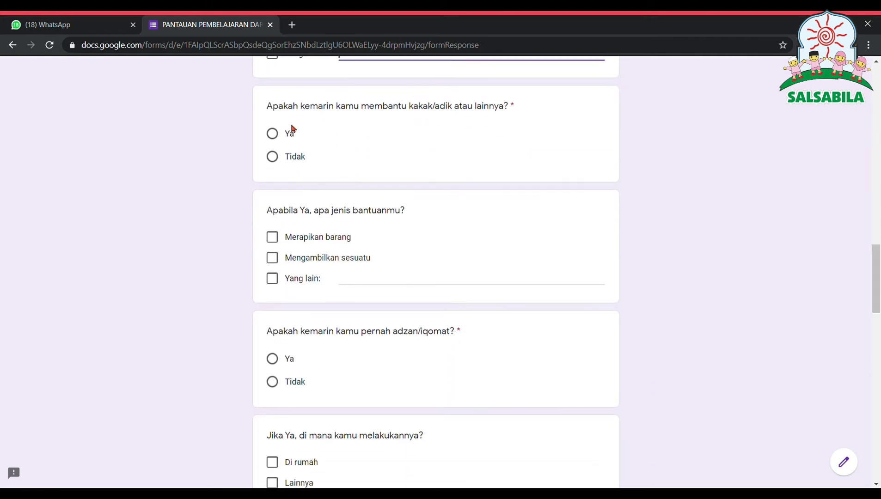
Step: Answer Ya to helping a sibling with Merapikan barang, and Ya to adzan/iqomat
left_click(273, 135)
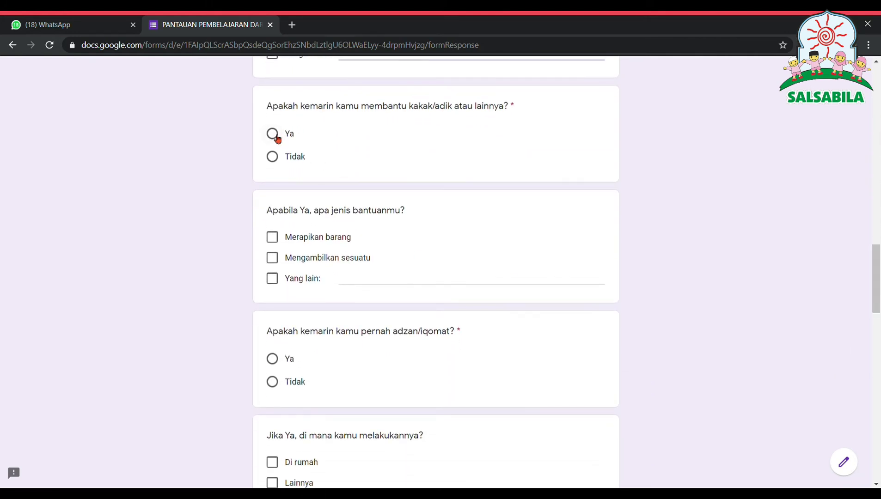
left_click(274, 238)
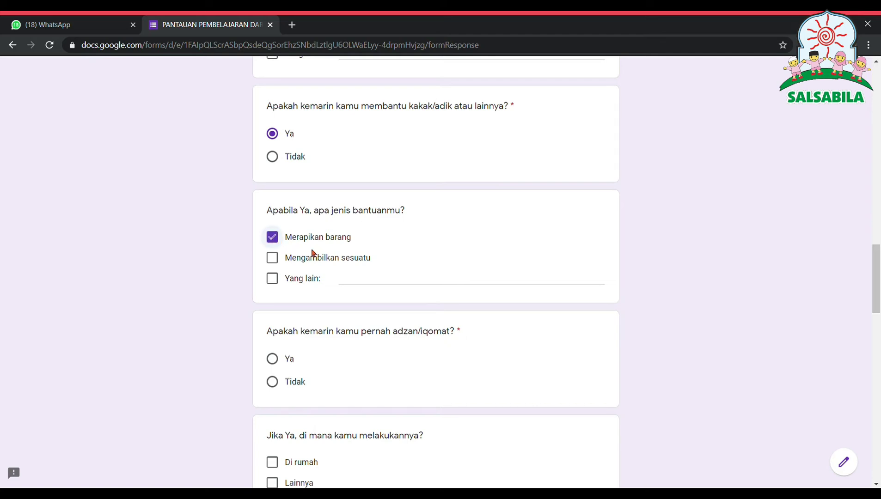
left_click(273, 359)
left_click_drag(876, 291, 876, 360)
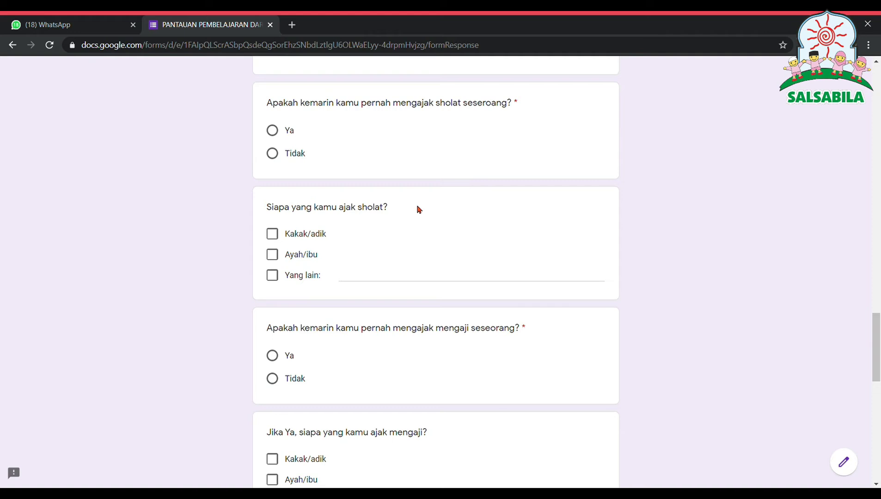
Step: Answer Ya to inviting others: Kakak/adik for sholat and mengaji, Ayah/ibu for belajar, plus health protocol
left_click(272, 134)
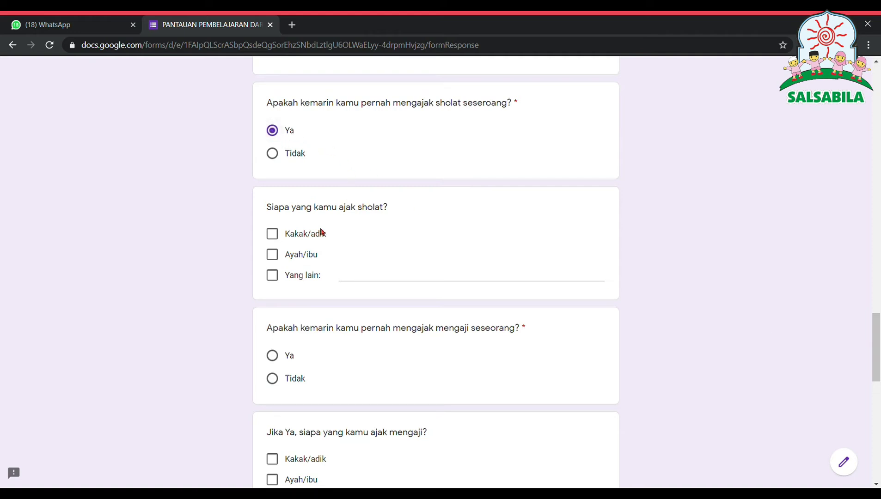
left_click(276, 239)
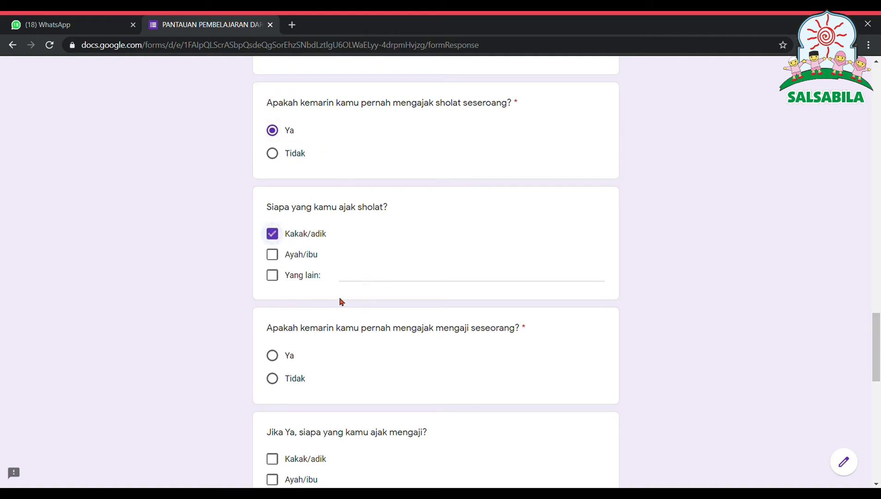
left_click(272, 359)
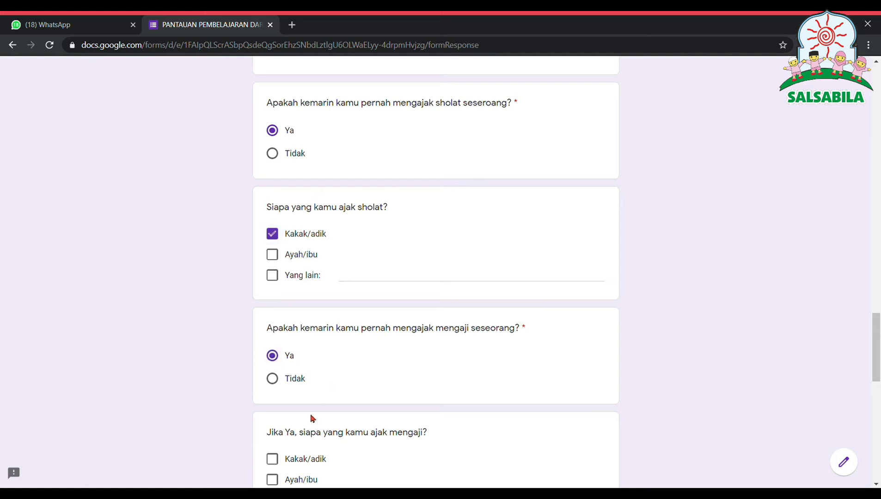
left_click(281, 464)
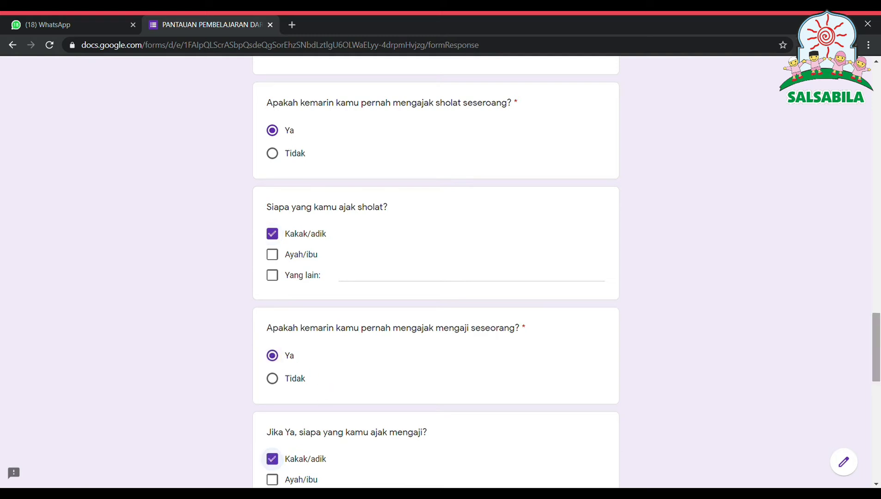
left_click_drag(876, 317, 767, 381)
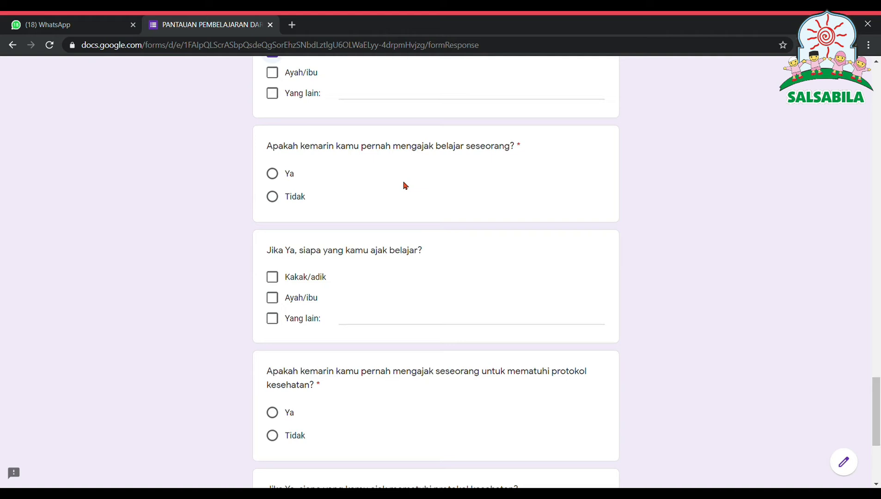
left_click(278, 173)
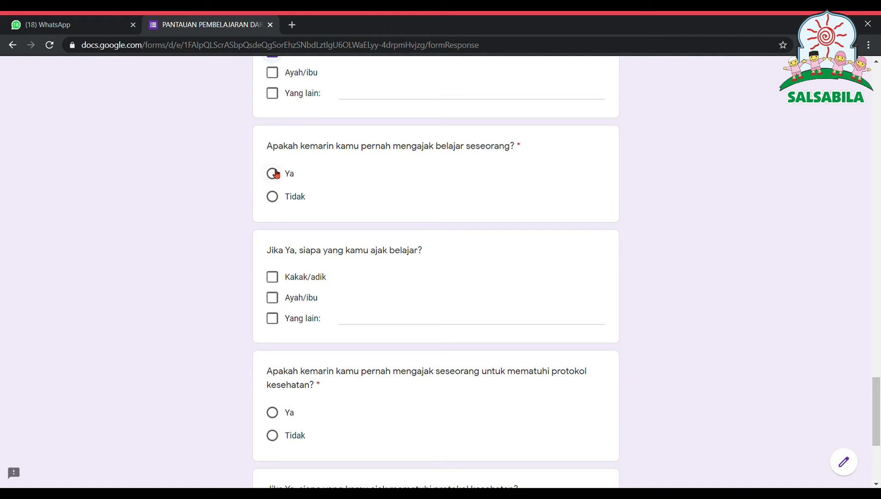
left_click(277, 301)
left_click(276, 415)
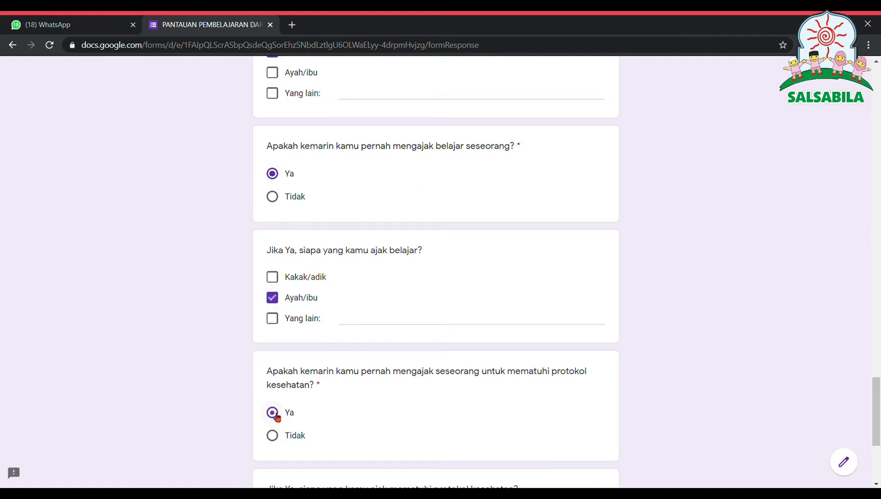
left_click_drag(876, 413, 876, 447)
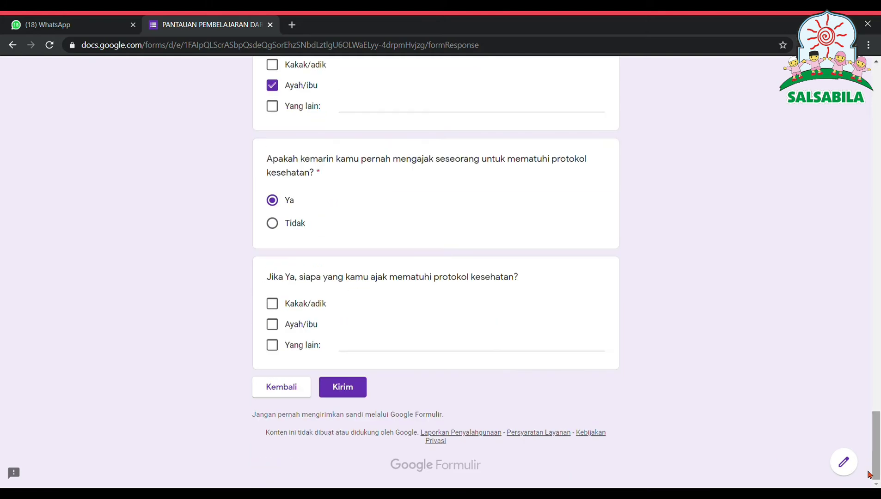
Step: Tick Kakak/adik for the health protocol question and submit the form with Kirim
left_click(281, 304)
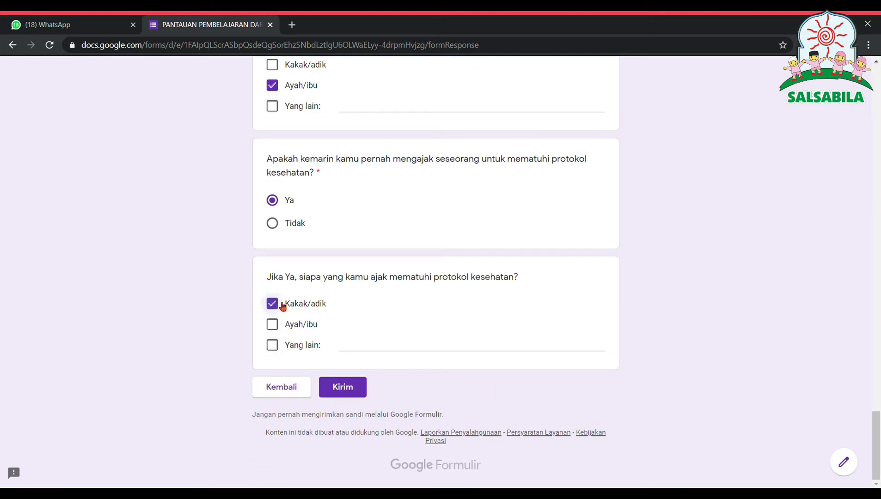
left_click(341, 391)
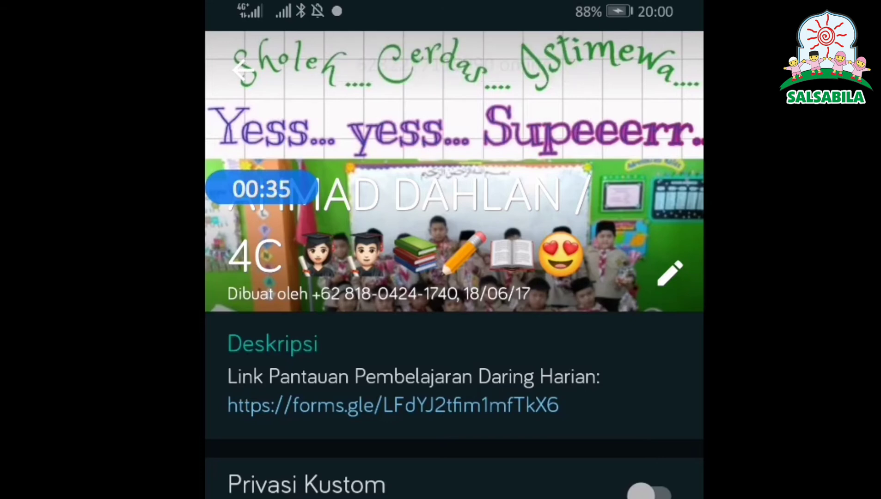
Step: Tap the forms.gle link in the group description on the phone
left_click(382, 405)
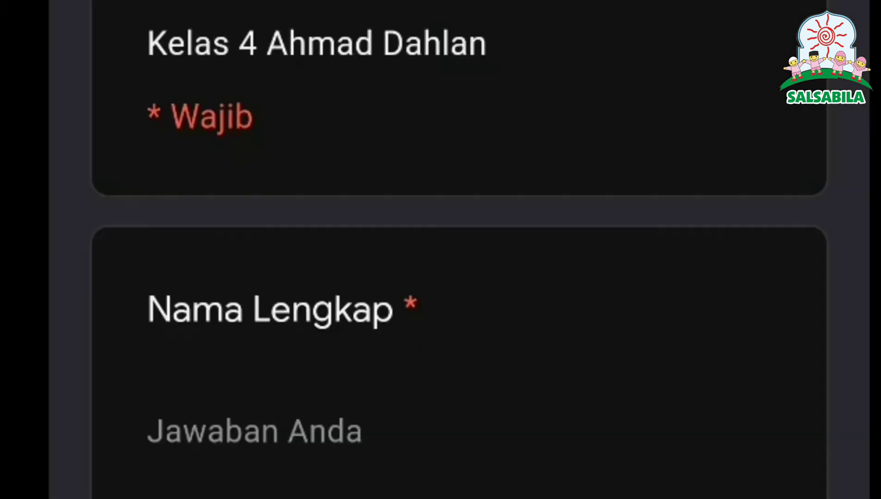
Step: Enter the student's full name and pick 14 July 2020 in the date calendar
left_click(206, 414)
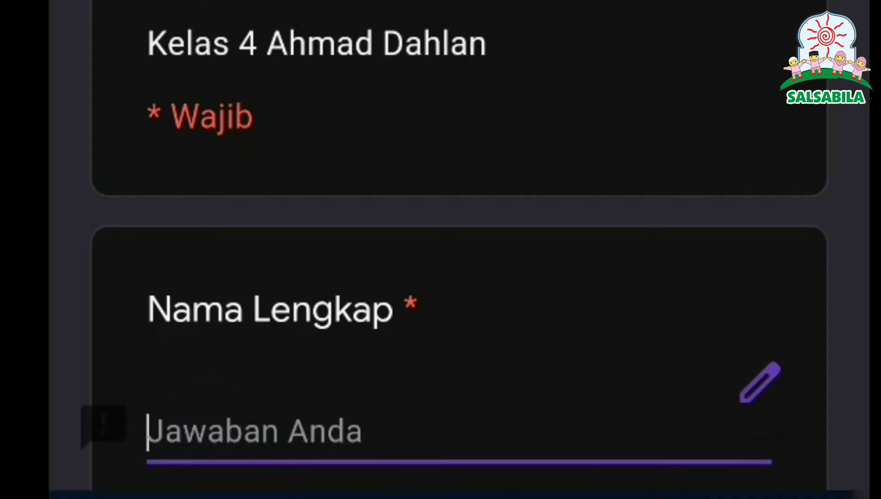
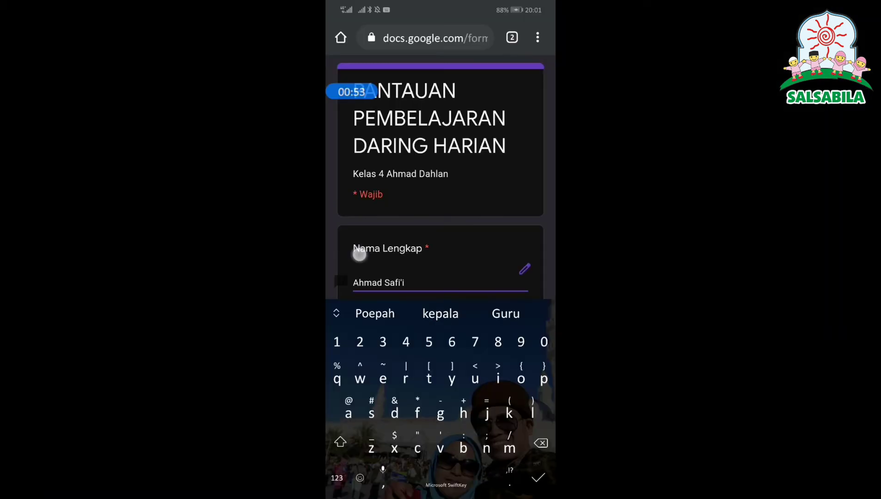
left_click(360, 218)
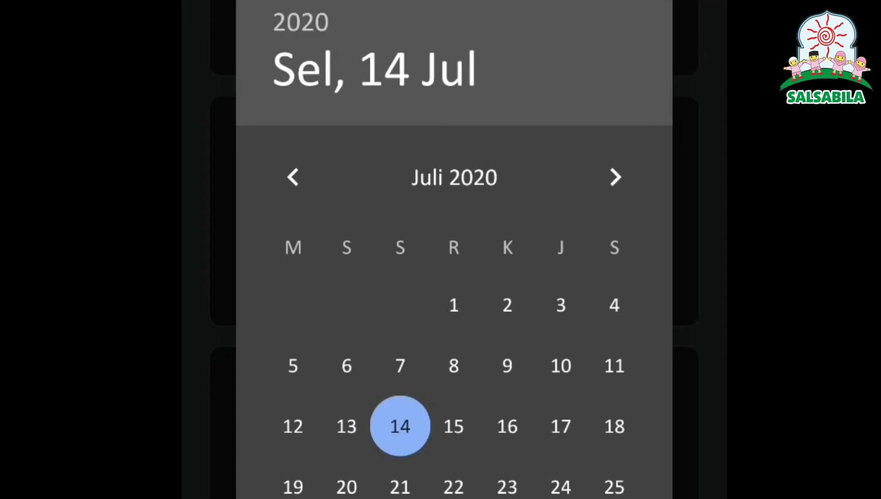
left_click(346, 426)
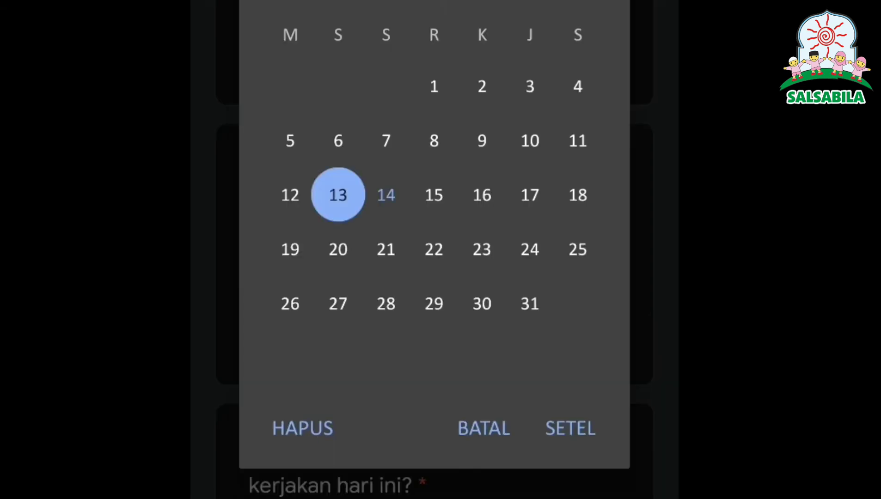
left_click(290, 195)
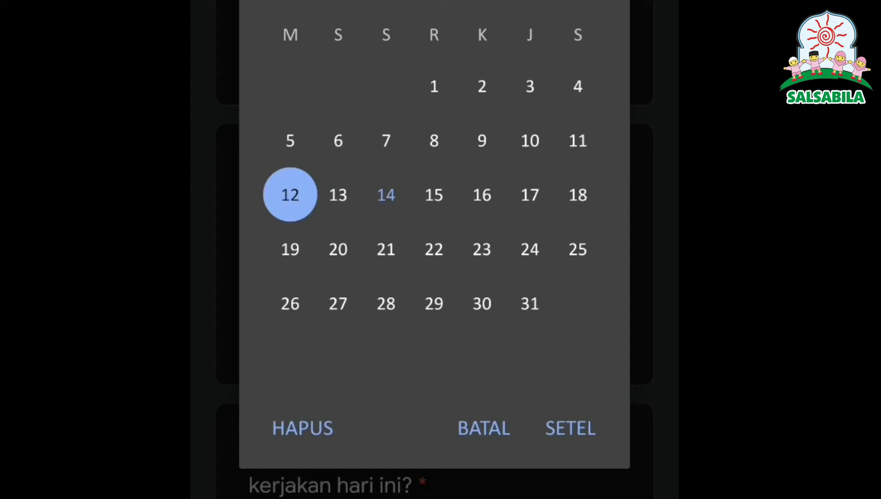
left_click(386, 195)
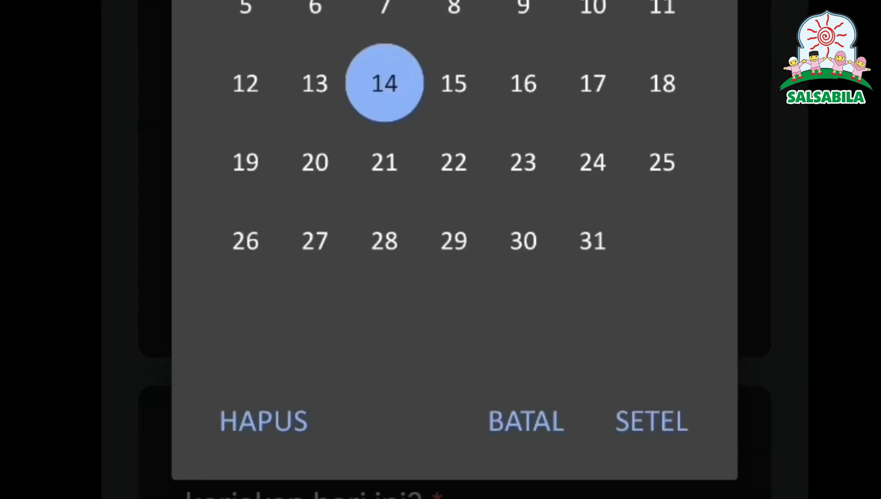
left_click(571, 428)
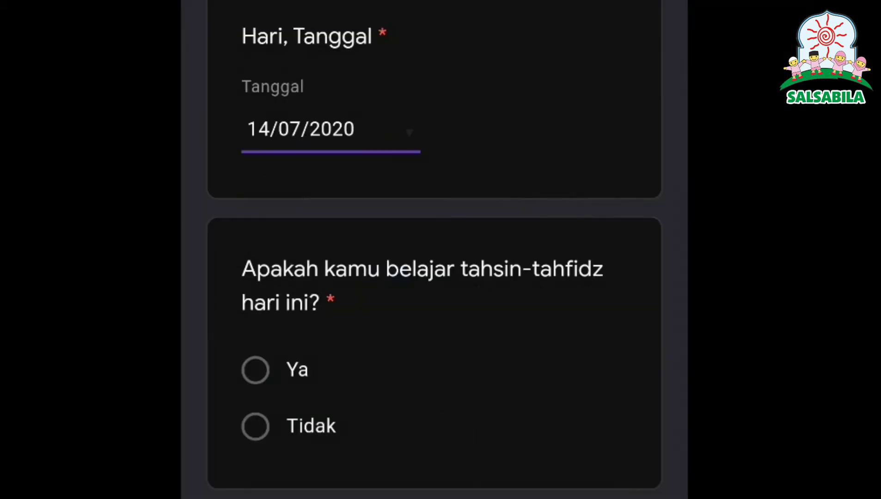
Step: Answer Ya to the tahsin-tahfidz question
left_click_drag(531, 389, 566, 159)
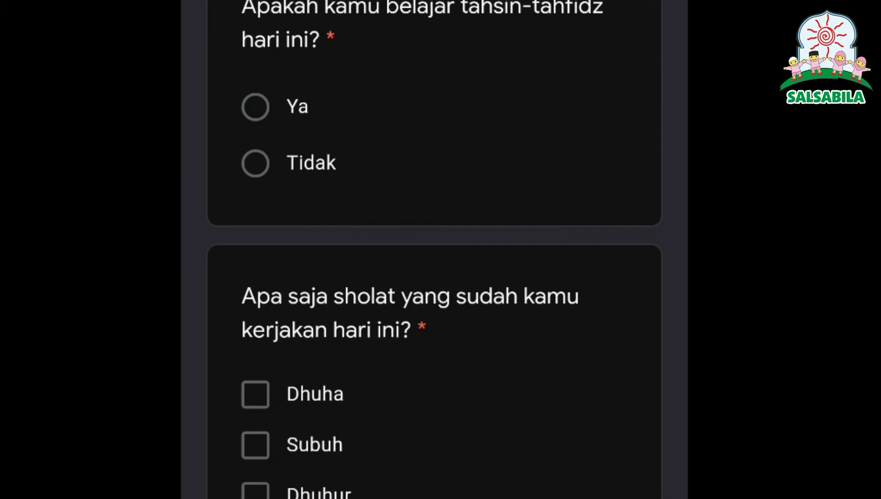
left_click(269, 107)
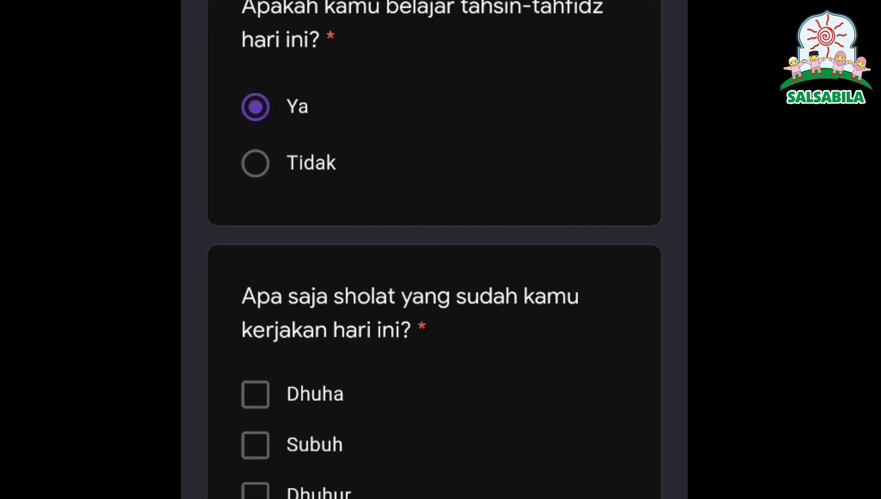
left_click_drag(489, 467, 496, 228)
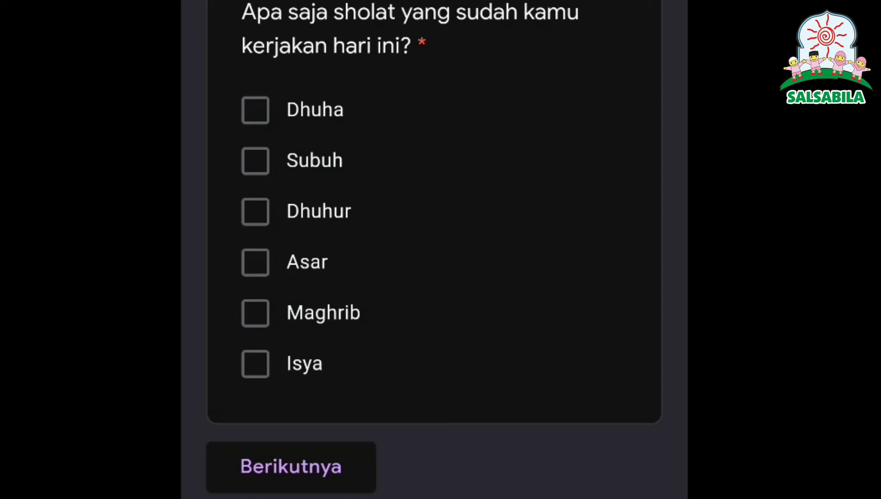
Step: Tick Dhuha, Subuh, Dhuhur, Asar, Maghrib and Isya as today's prayers, then continue
left_click(255, 110)
left_click(256, 160)
left_click(255, 212)
left_click(258, 263)
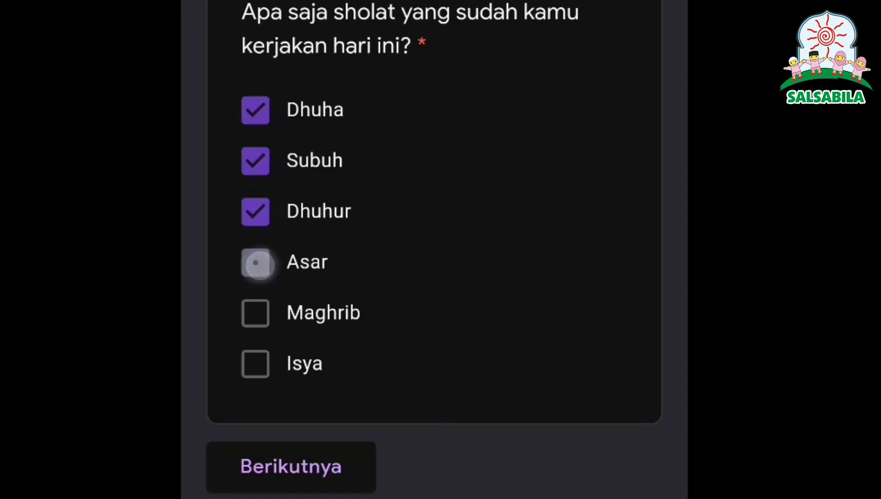
left_click(258, 315)
left_click(257, 364)
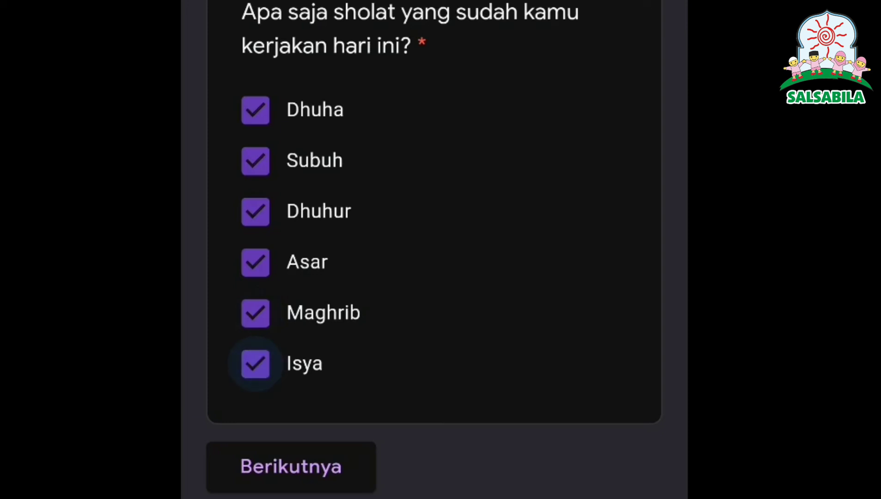
left_click(295, 466)
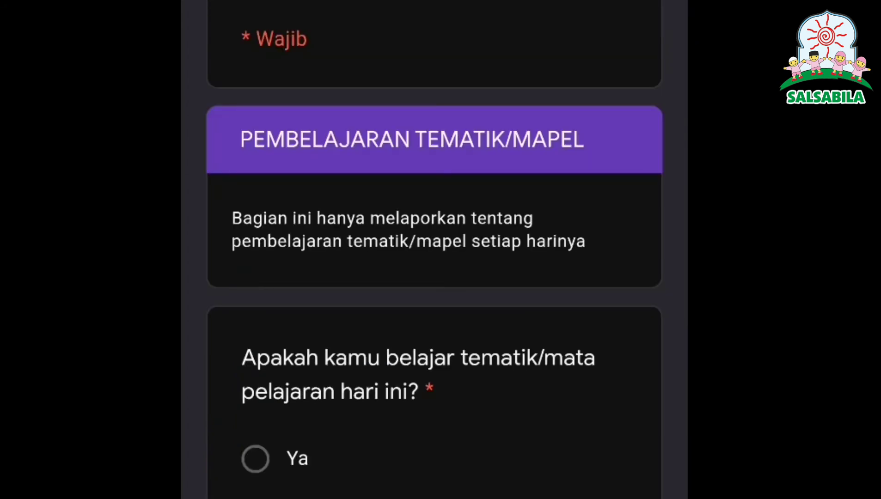
Step: Answer Ya to the tematik/mapel question and enter 'Saya paham tentang rukun iman' as today's material
left_click_drag(474, 487, 518, 155)
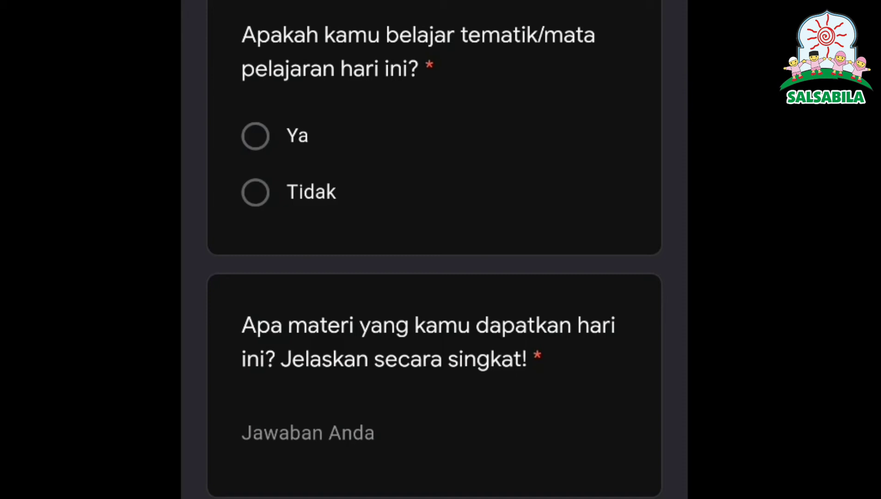
left_click(255, 136)
left_click(378, 423)
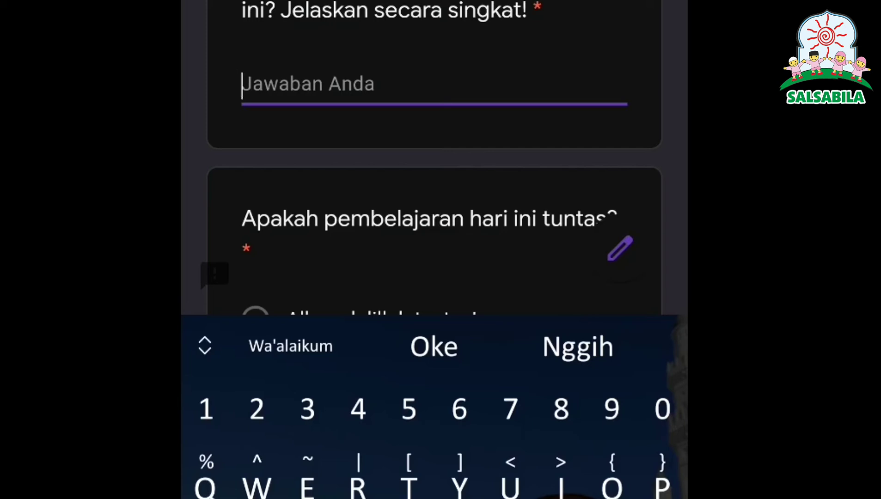
type("Say")
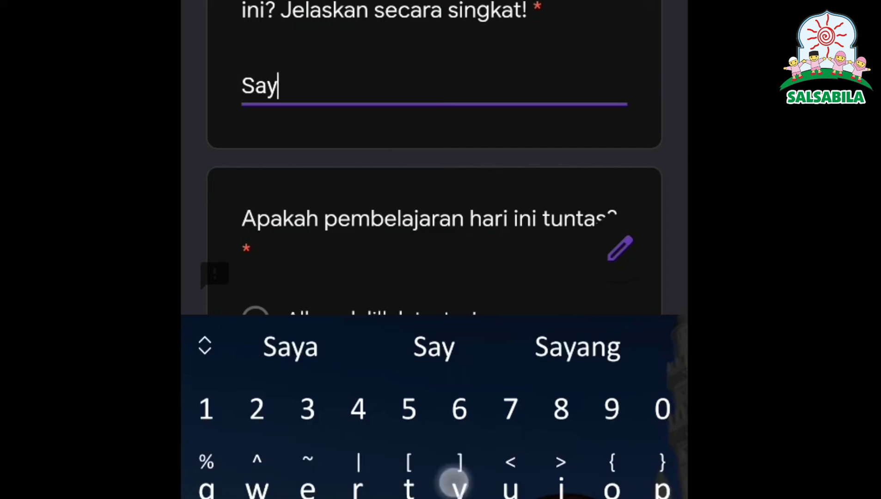
type("a paham t")
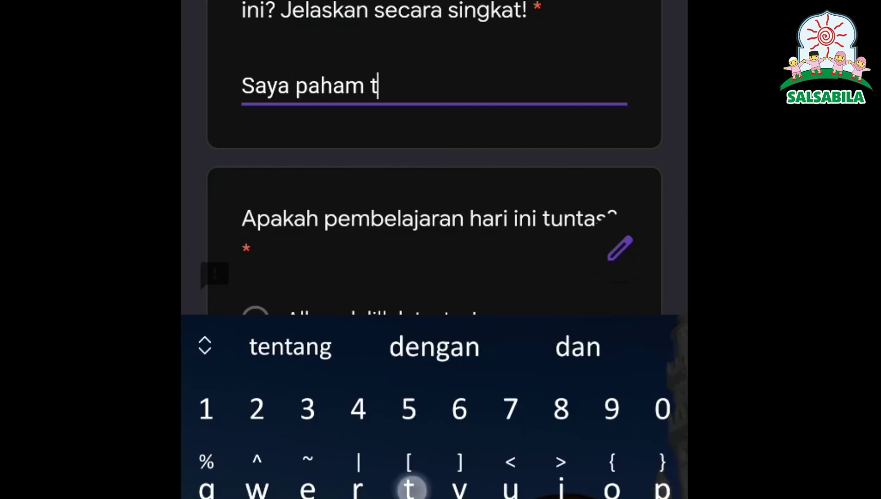
type("entang rukun ")
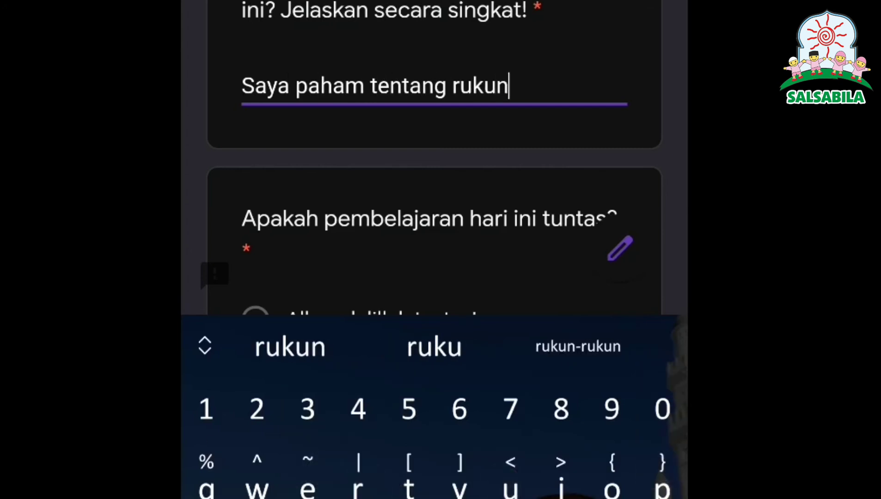
type("iman")
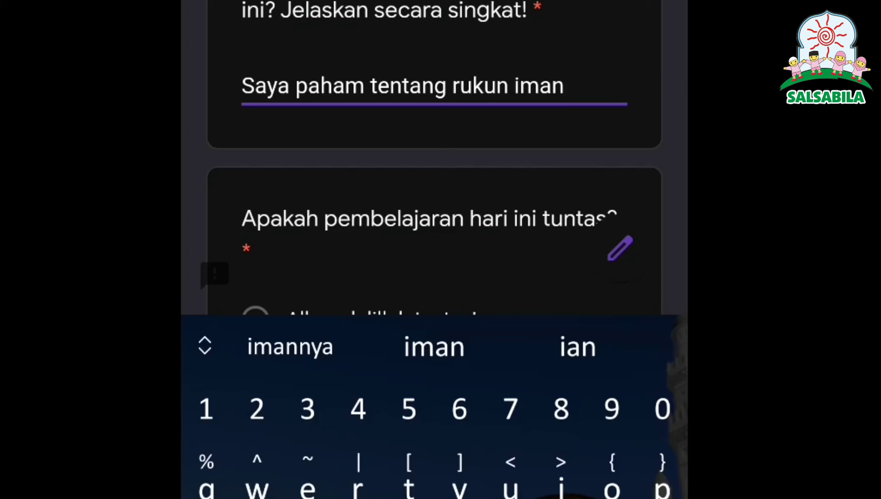
Step: Mark today's learning as Alhamdulillah tuntas! and continue to the leadership section
scroll(463, 161, "down", 5)
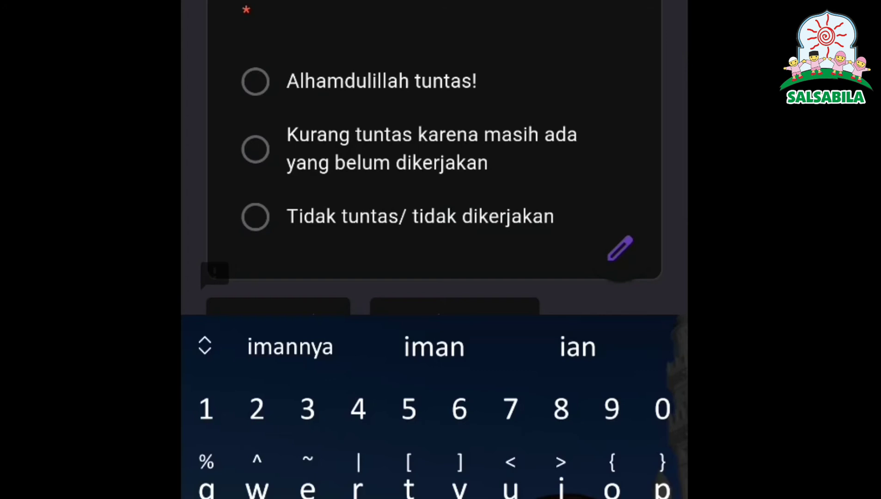
left_click(255, 81)
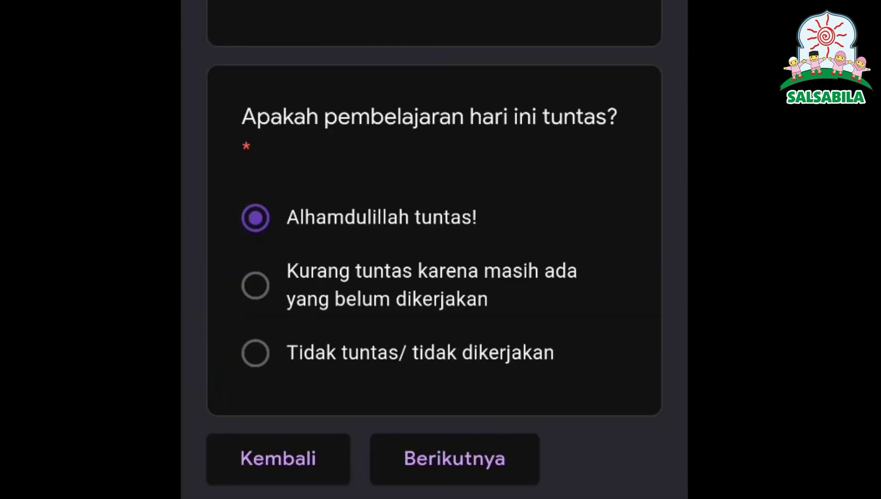
left_click(443, 456)
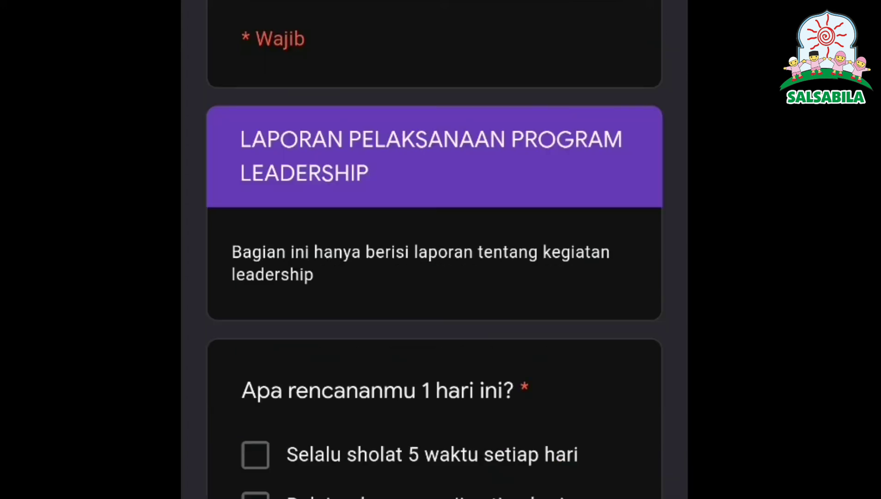
Step: Choose Selalu sholat 5 waktu setiap hari as today's plan
mouse_move(529, 430)
left_mouse_down()
mouse_move(532, 257)
mouse_move(556, 173)
left_mouse_up()
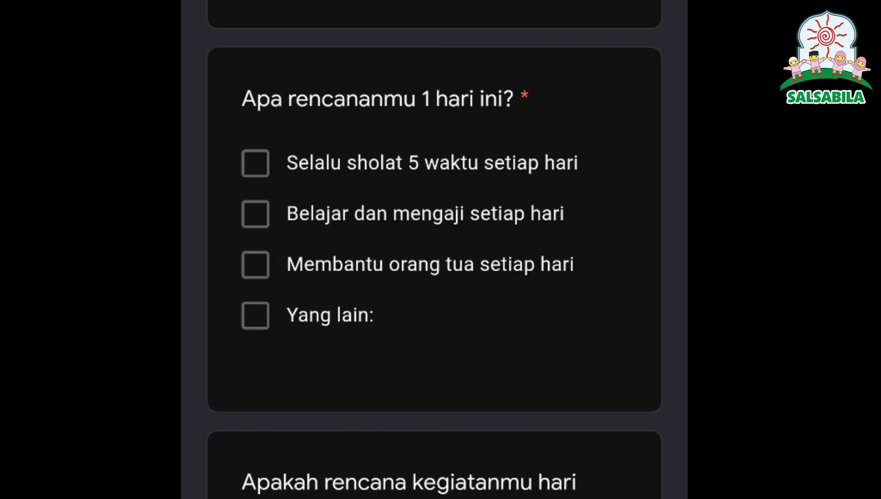
left_click_drag(470, 313, 539, 175)
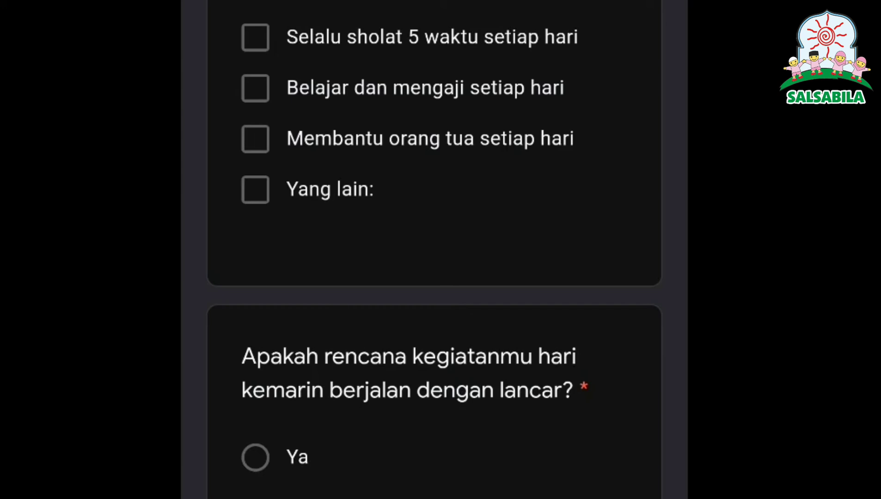
left_click(255, 37)
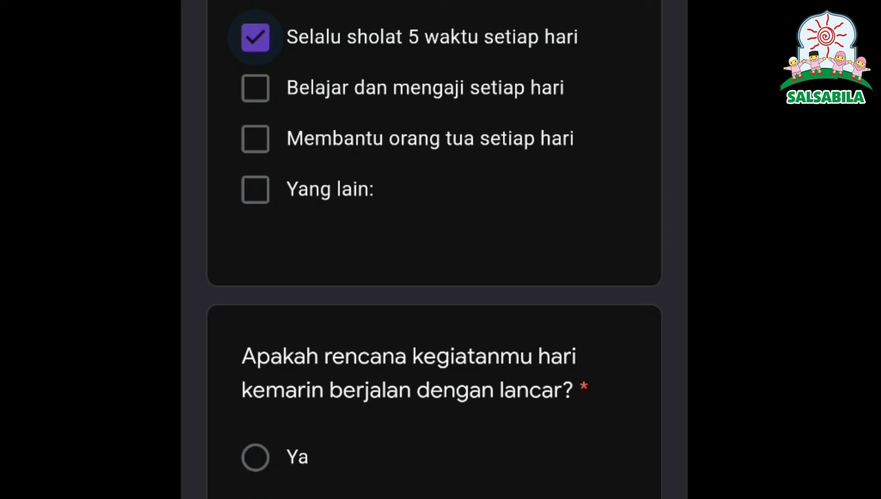
Step: Add 'Pergi ke rumah nenek' as the Yang lain plan answer
left_click_drag(450, 277, 547, 14)
left_click_drag(444, 28, 442, 250)
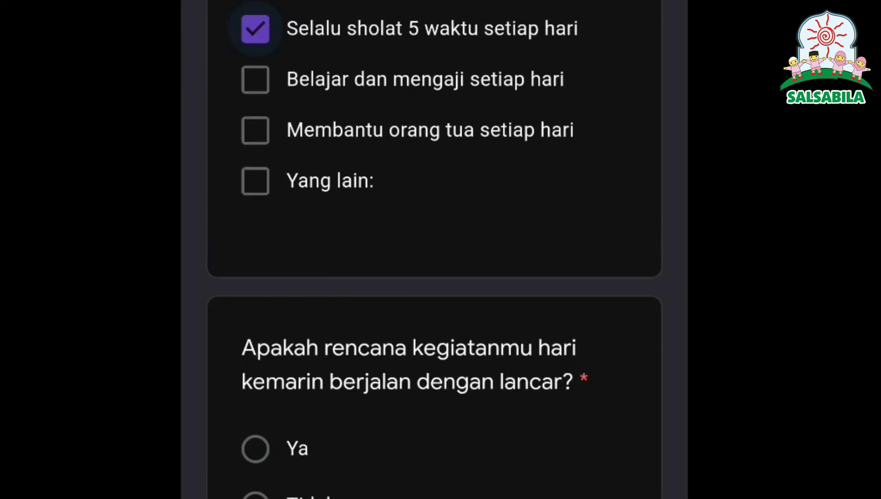
left_click(364, 219)
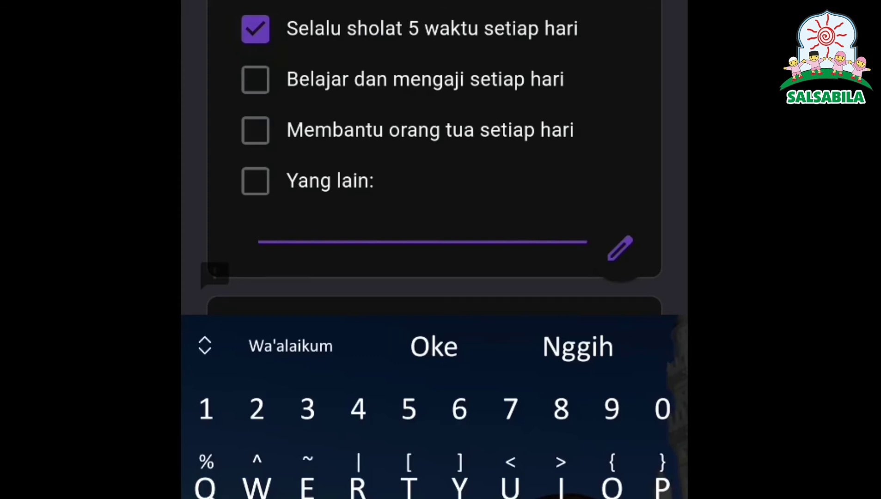
type("Per")
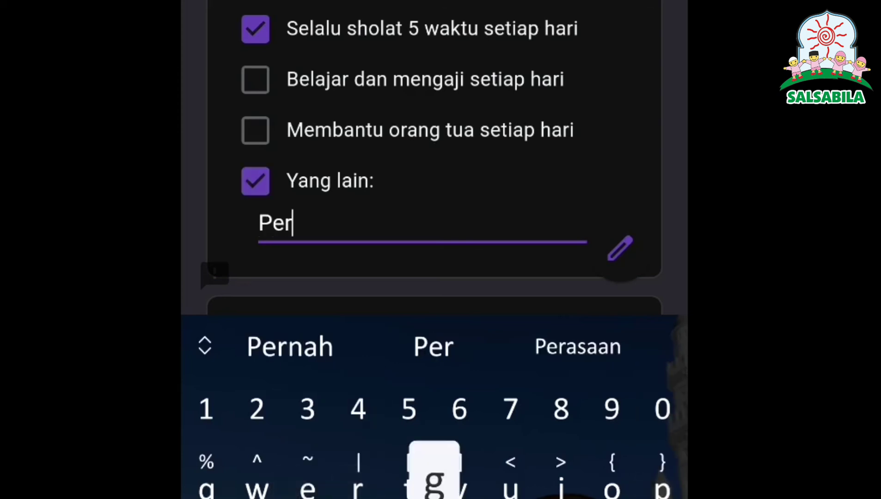
type("gi ke rumah ")
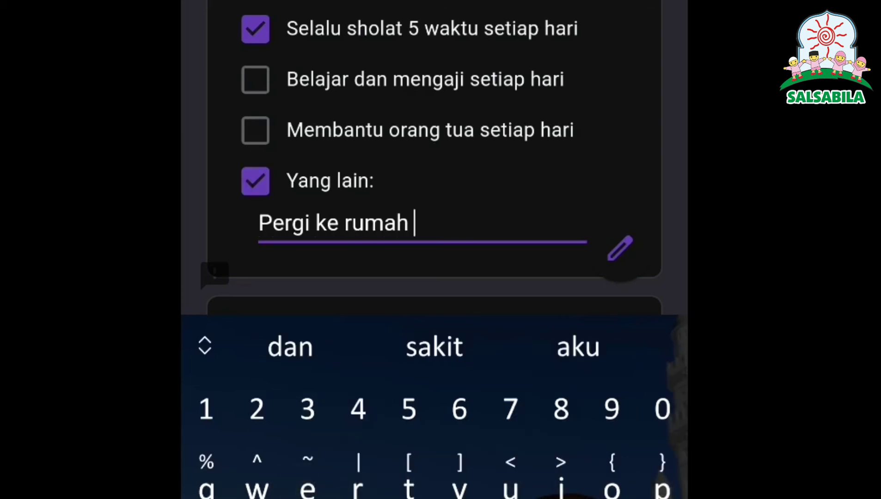
type("nenek")
scroll(434, 185, "down", 5)
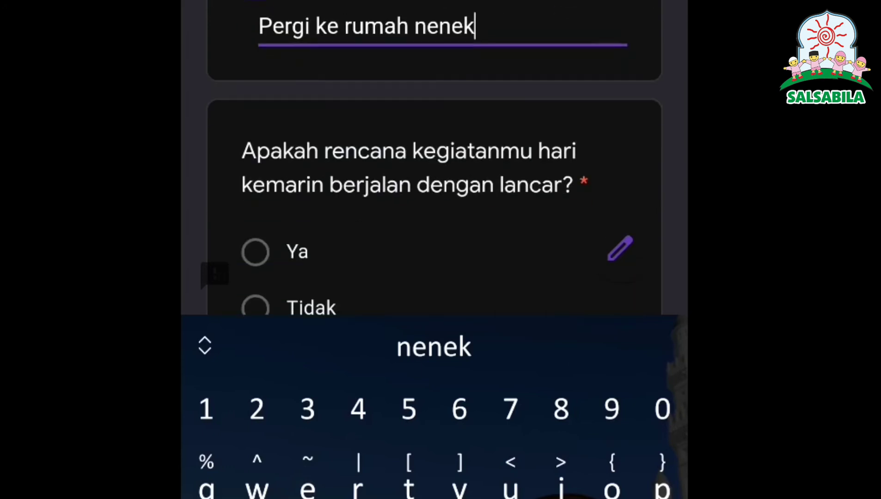
scroll(435, 184, "down", 4)
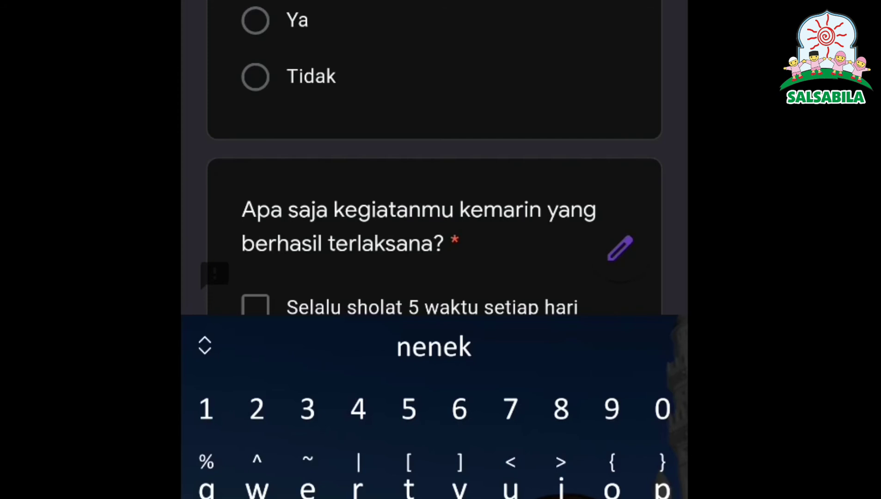
Step: Answer Ya that yesterday's plan went smoothly and tick daily prayers as achieved
left_click(255, 20)
scroll(434, 250, "down", 6)
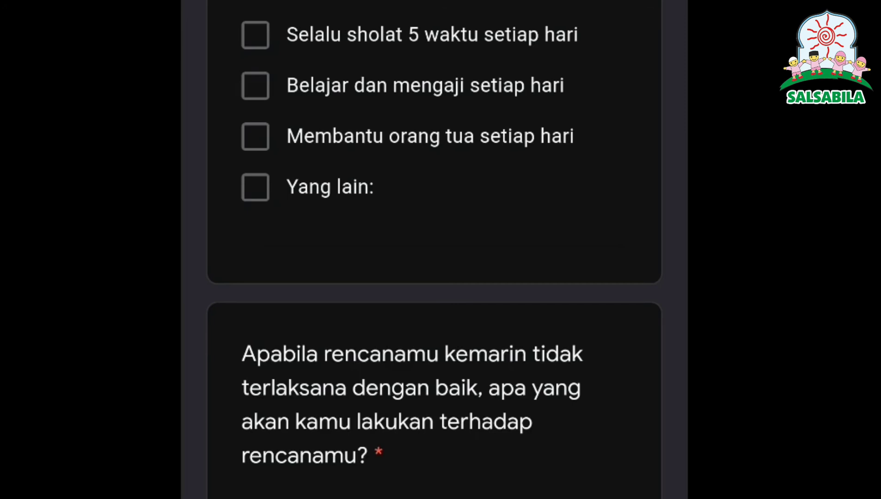
left_click(255, 34)
Step: Tick Merapikan tempat tidur, Mengepel and Mengambil jemuran as today's good deeds
scroll(472, 186, "down", 10)
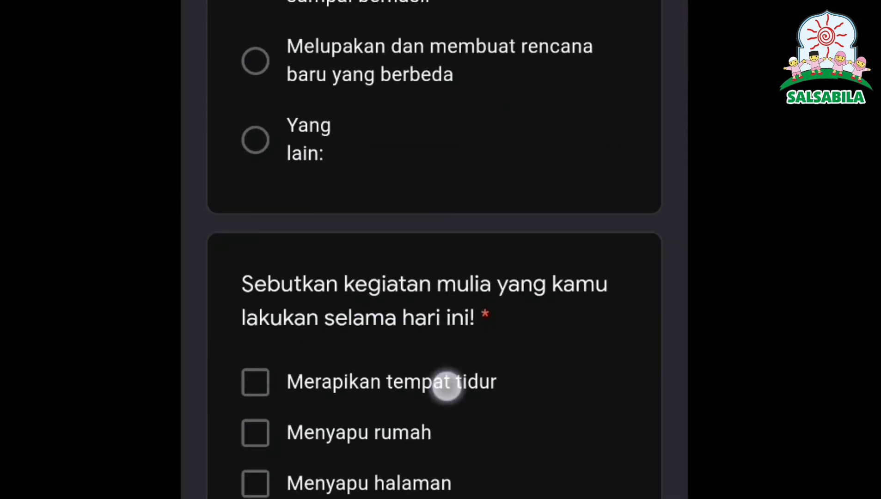
scroll(447, 385, "down", 8)
left_click(255, 5)
left_click(255, 203)
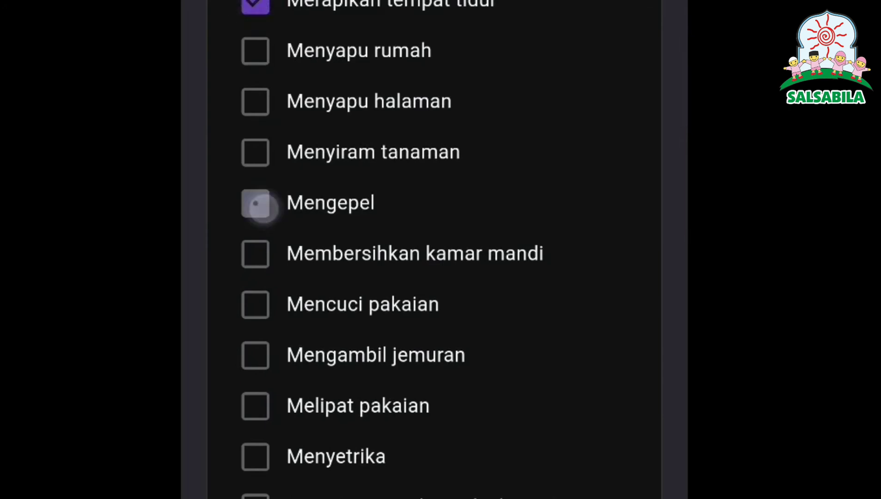
left_click(255, 355)
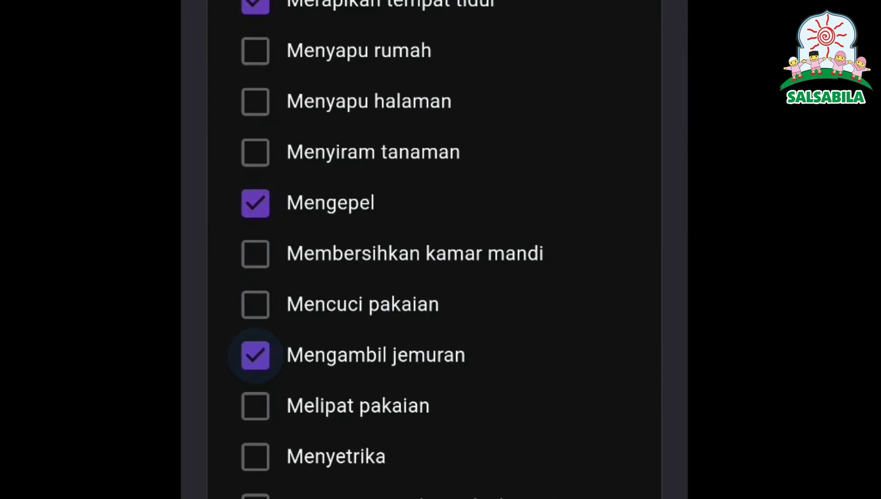
scroll(472, 387, "down", 4)
scroll(487, 415, "up", 5)
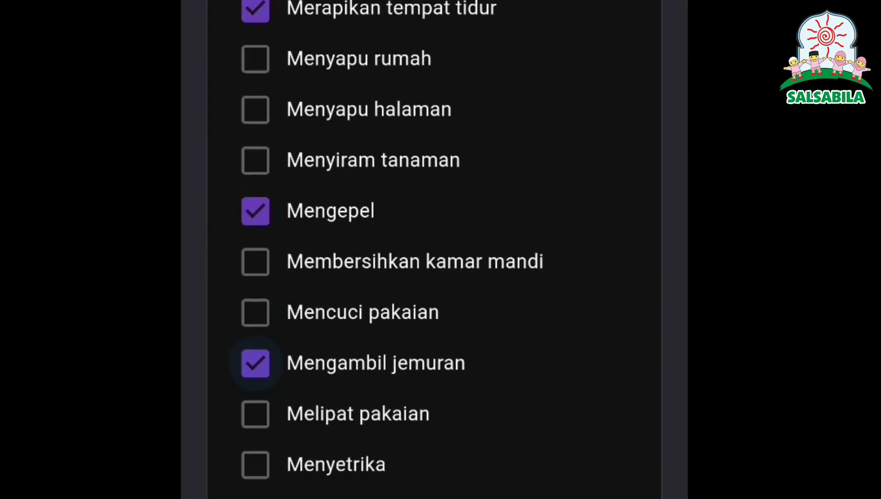
scroll(584, 123, "down", 13)
scroll(530, 134, "down", 6)
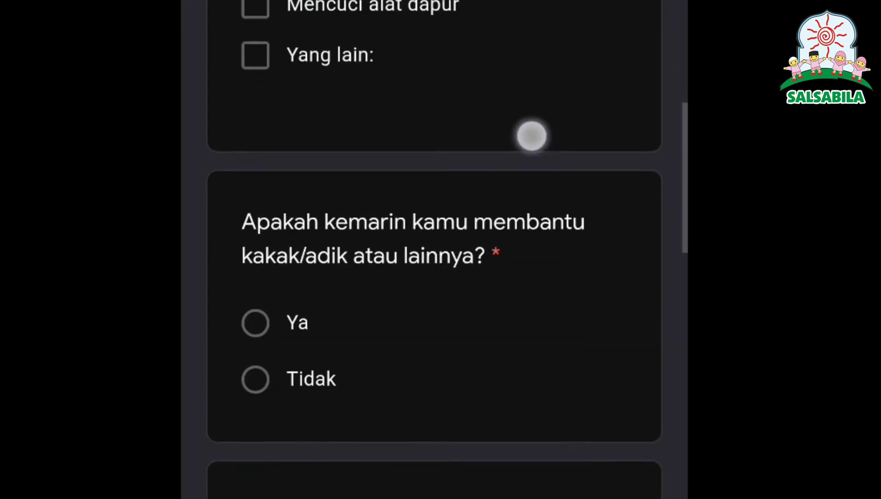
scroll(530, 133, "up", 8)
scroll(460, 353, "down", 10)
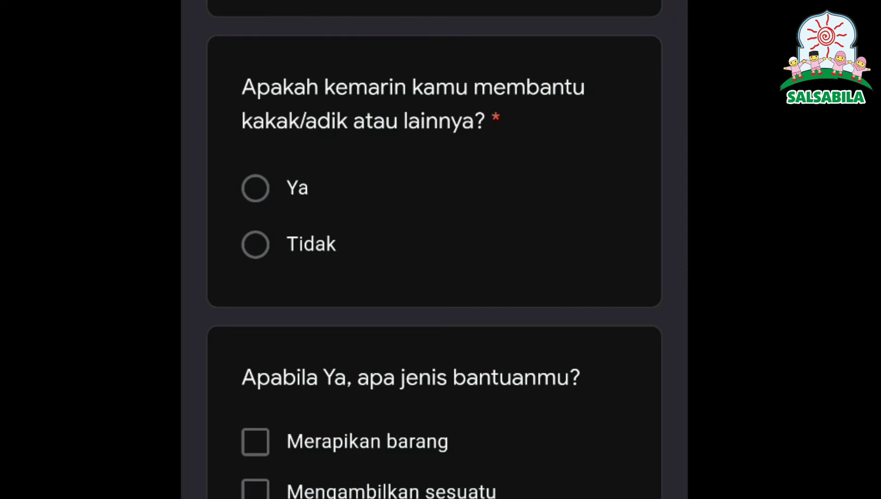
Step: Answer Ya to helping siblings (Merapikan barang) and to doing adzan/iqomat Di rumah
left_click(255, 188)
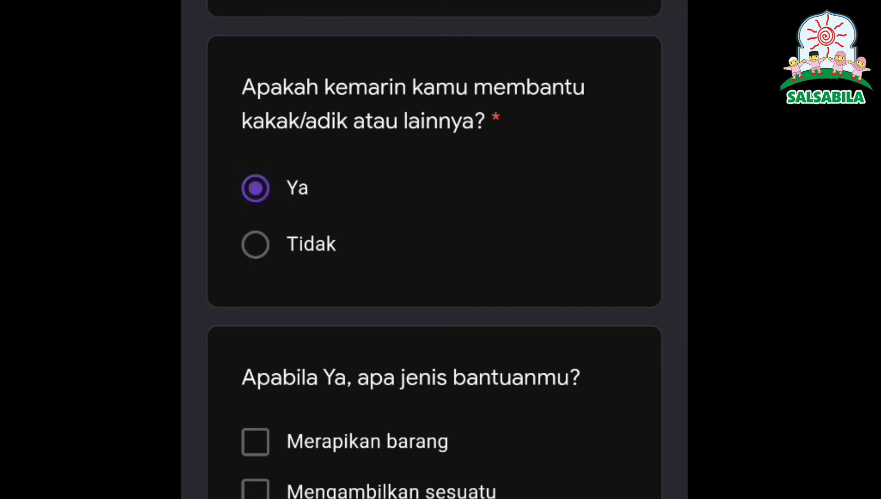
scroll(519, 491, "down", 8)
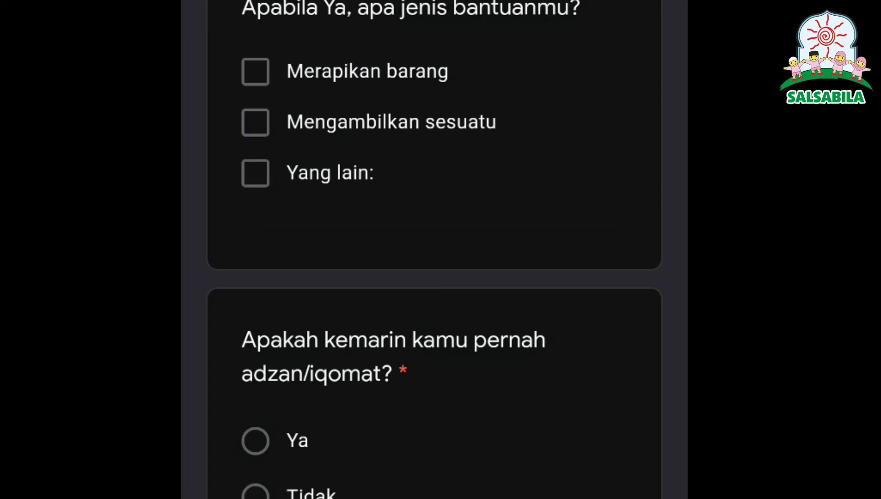
left_click(255, 72)
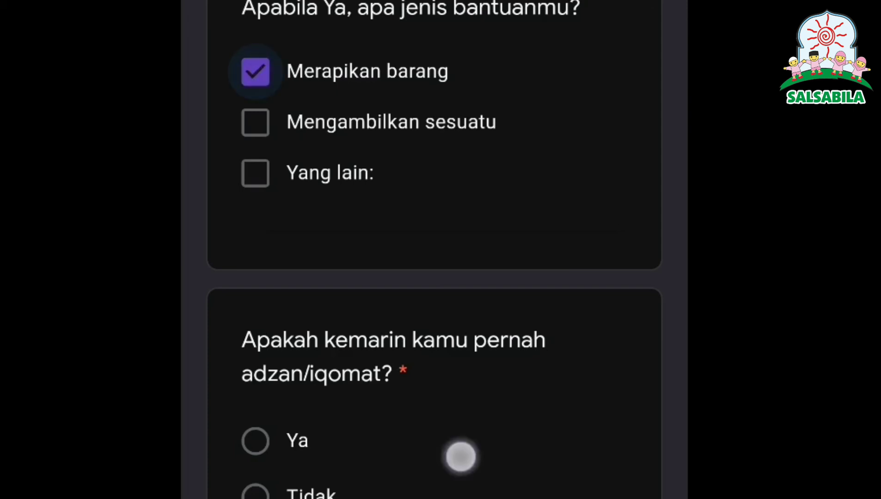
scroll(460, 457, "down", 8)
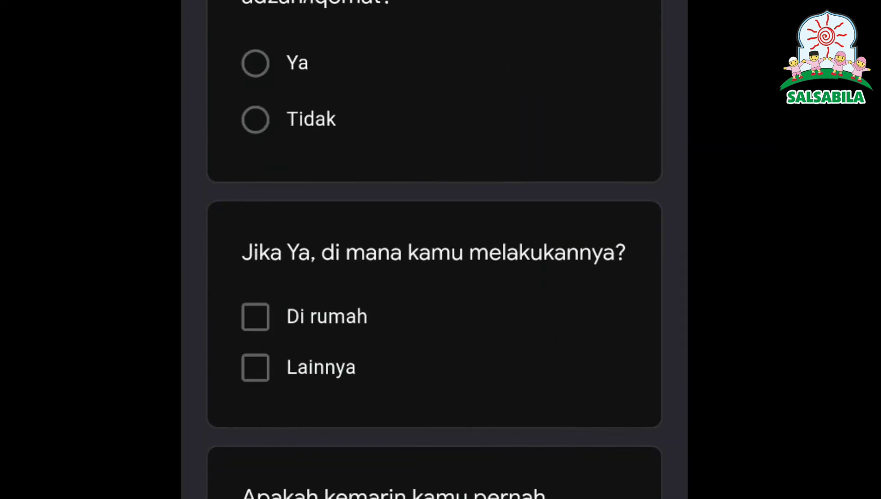
left_click(255, 63)
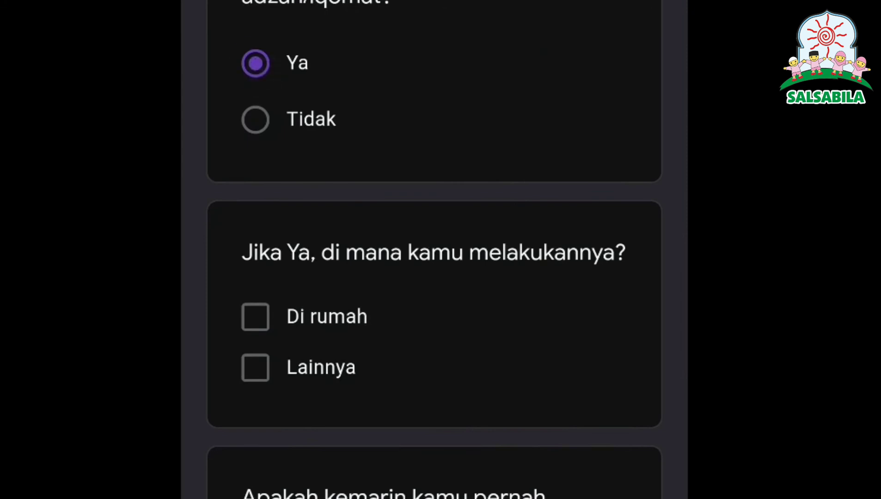
left_click(255, 317)
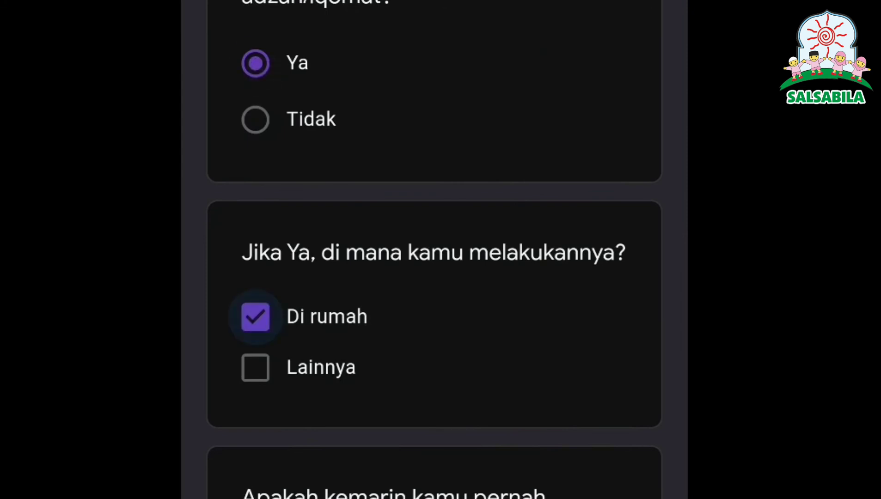
left_click_drag(511, 453, 511, 97)
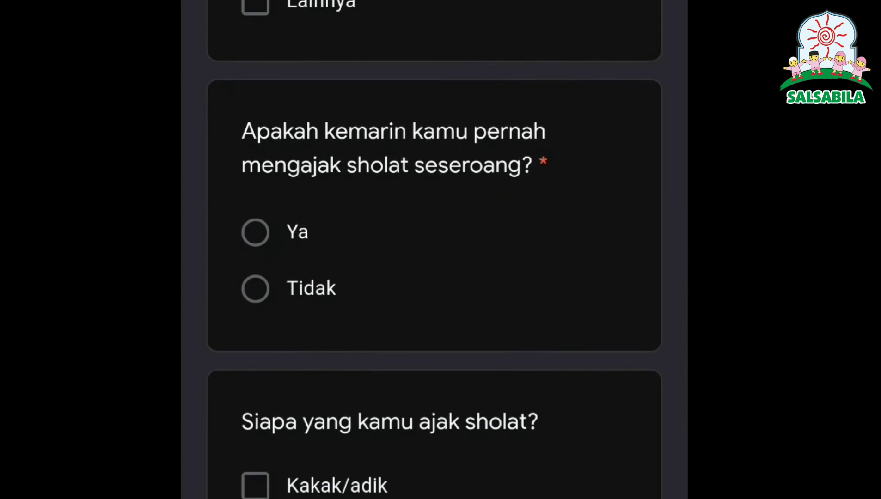
Step: Answer Ya to inviting Kakak/adik to pray and Ayah/ibu to mengaji
left_click(255, 232)
left_click_drag(463, 489, 517, 176)
left_click(255, 179)
left_click_drag(469, 405, 556, 118)
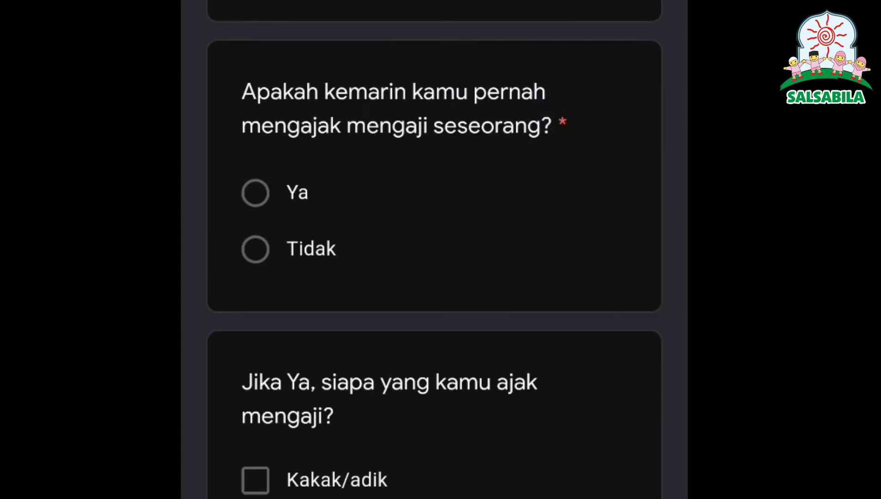
left_click(256, 191)
left_click_drag(554, 440, 555, 91)
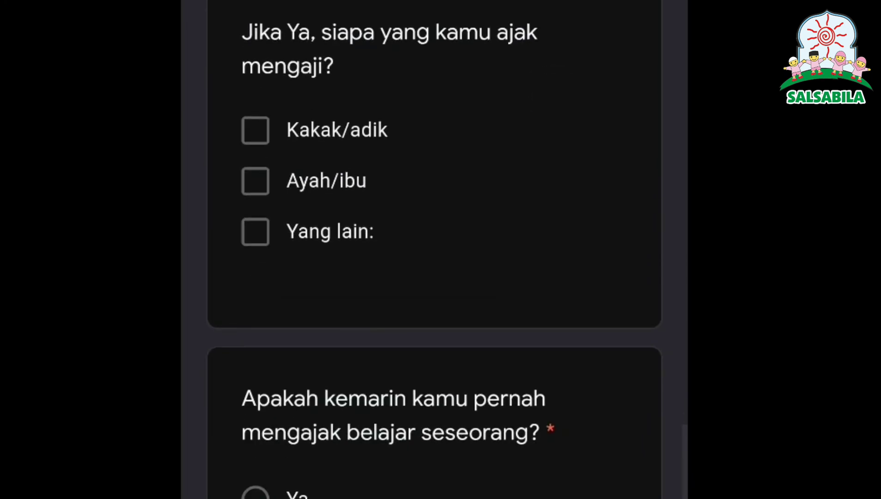
left_click(256, 180)
Step: Answer Ya to inviting someone to study, naming Kakak/adik
left_click_drag(565, 411, 564, 95)
left_click(255, 130)
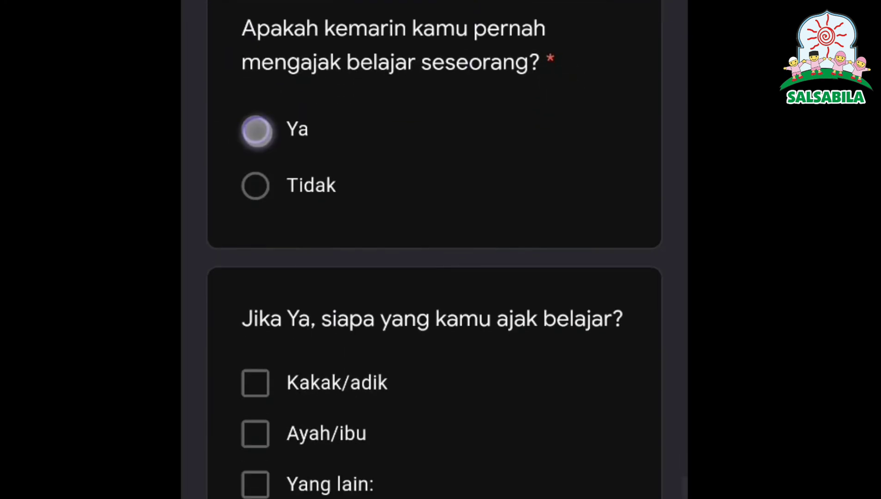
left_click_drag(508, 453, 509, 129)
left_click(256, 42)
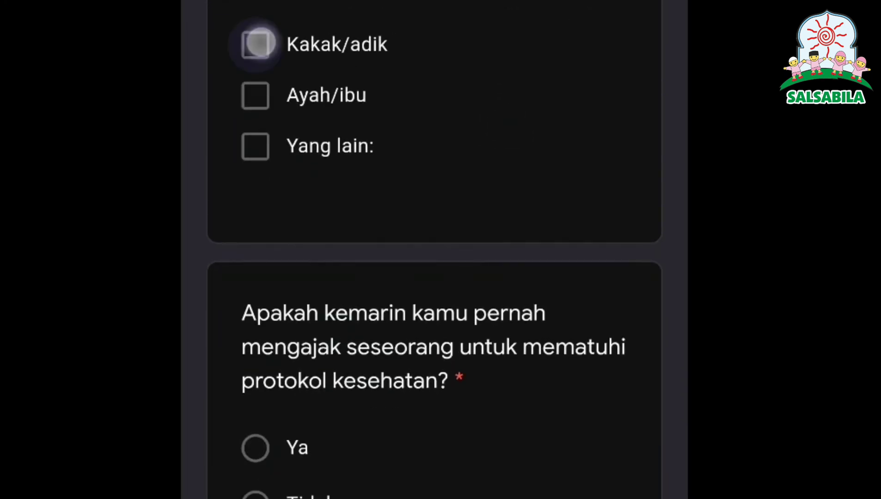
Step: Answer Ya to urging Kakak/adik to follow health protocol, then submit the form
left_click_drag(468, 437, 556, 61)
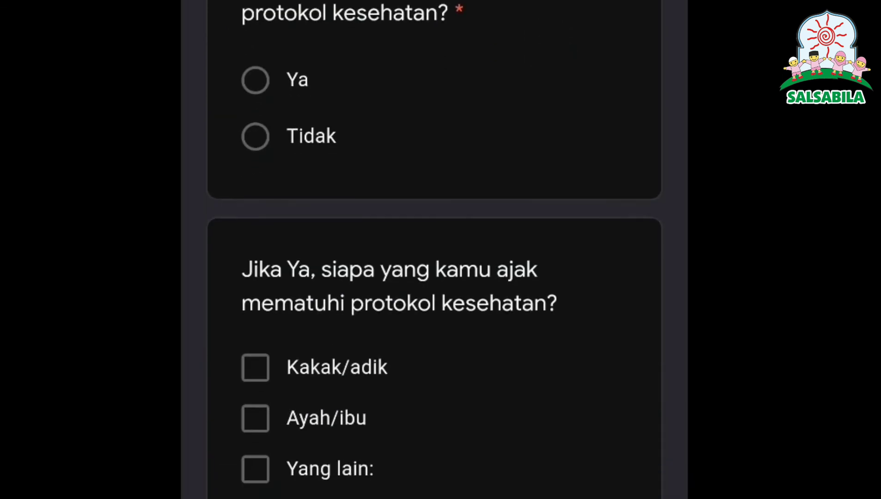
left_click(255, 80)
left_click(255, 368)
left_click_drag(499, 437, 549, 73)
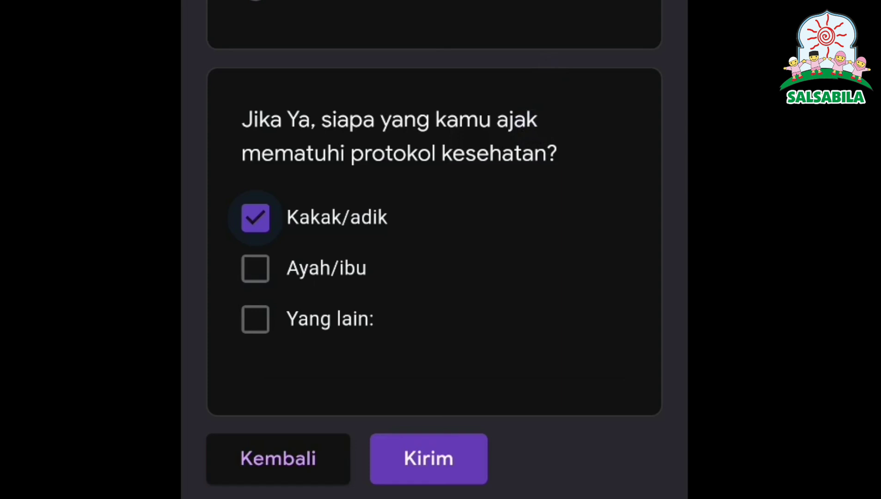
left_click(436, 455)
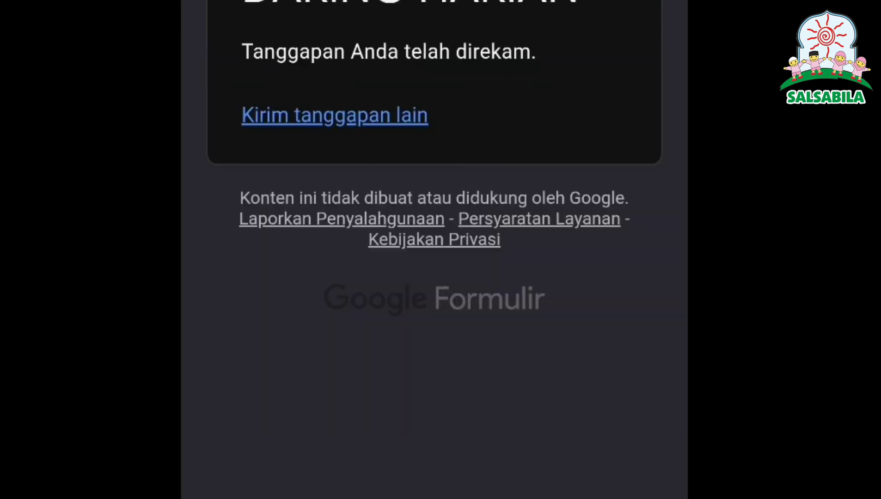